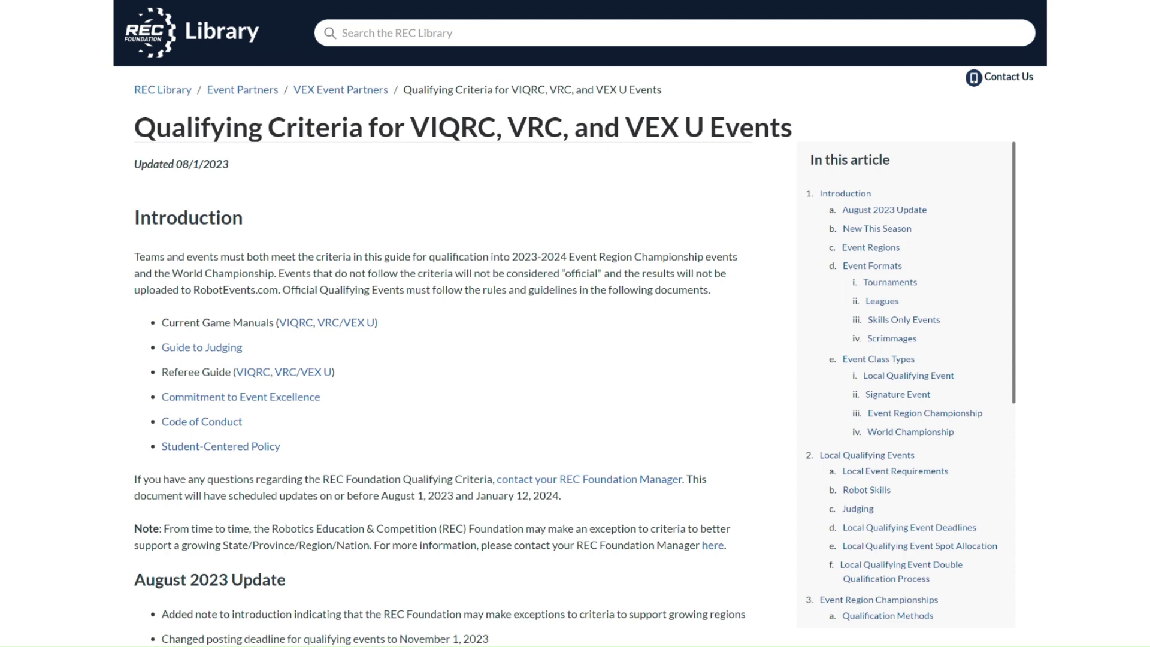
- Scroll through the filtered Kansas high school Spin Up events, from 5-Nov-2022 to the State Championship
scroll(470, 198, down, 3)
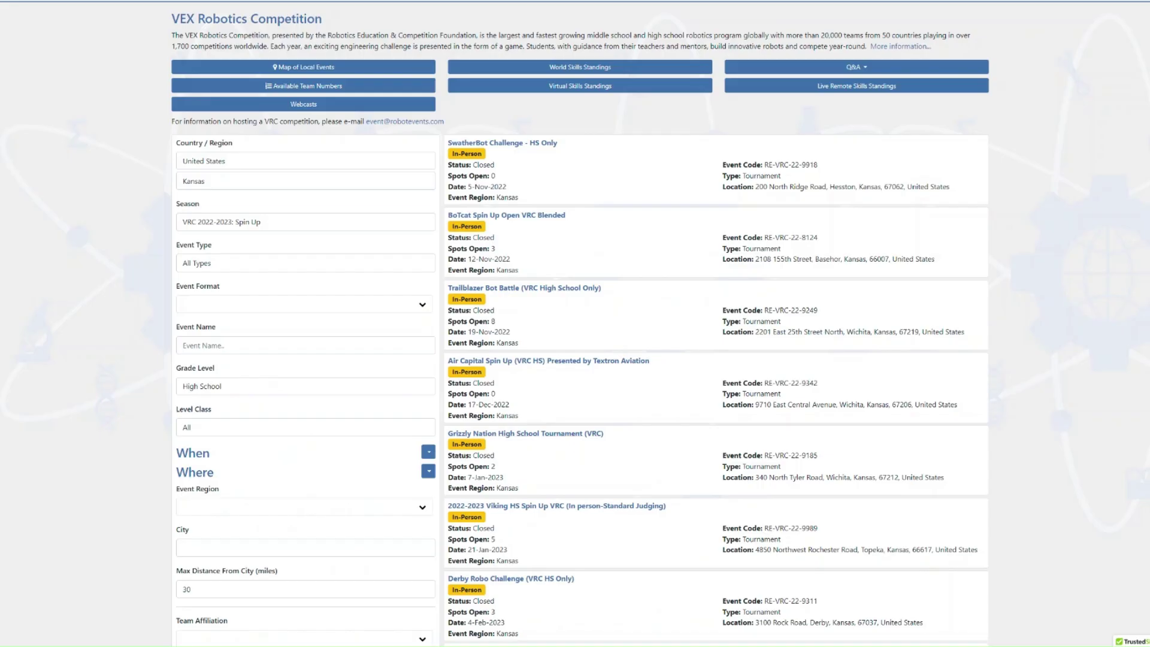
scroll(308, 90, down, 1)
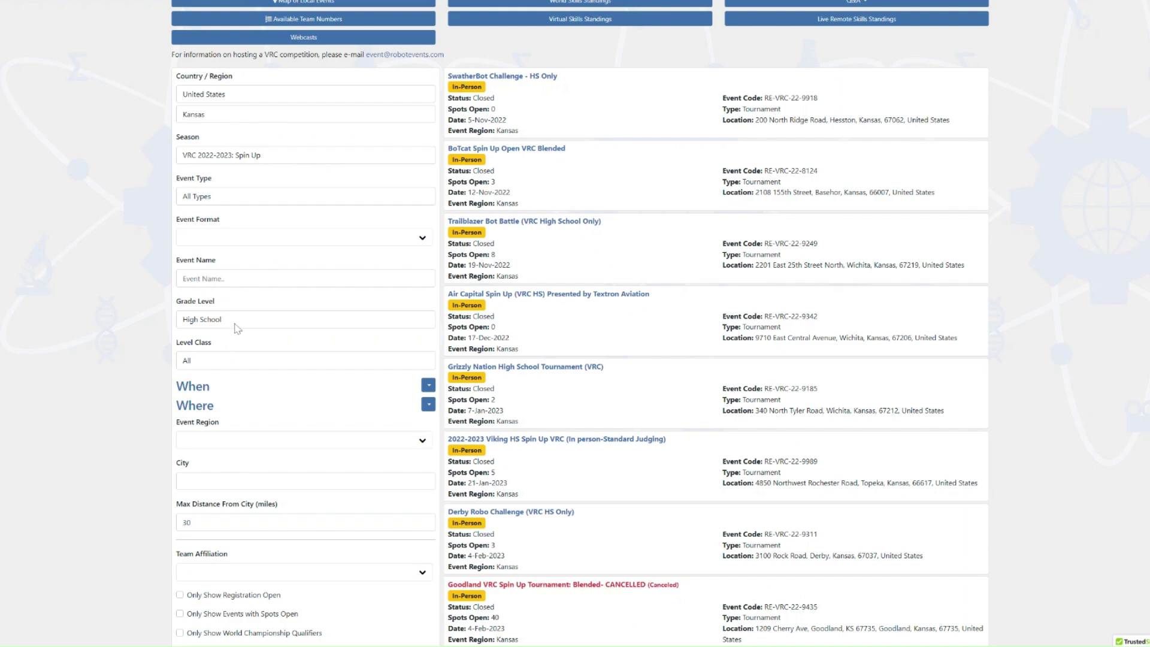
scroll(727, 208, down, 3)
scroll(726, 207, down, 2)
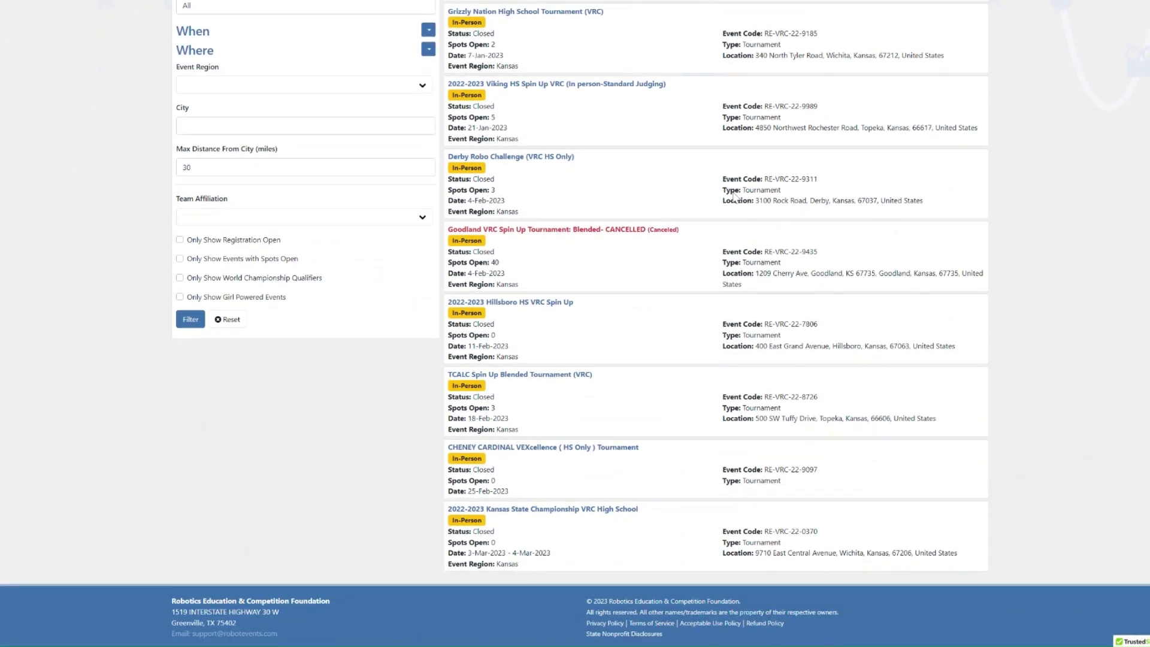
scroll(733, 197, up, 6)
scroll(735, 198, down, 5)
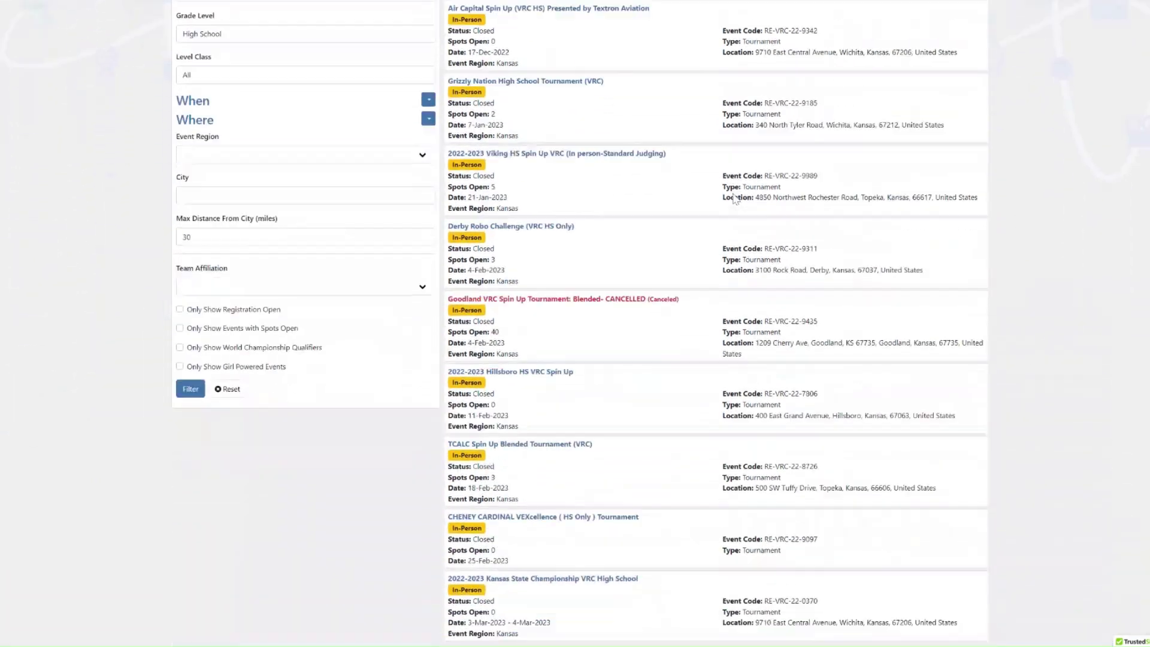
scroll(734, 199, up, 6)
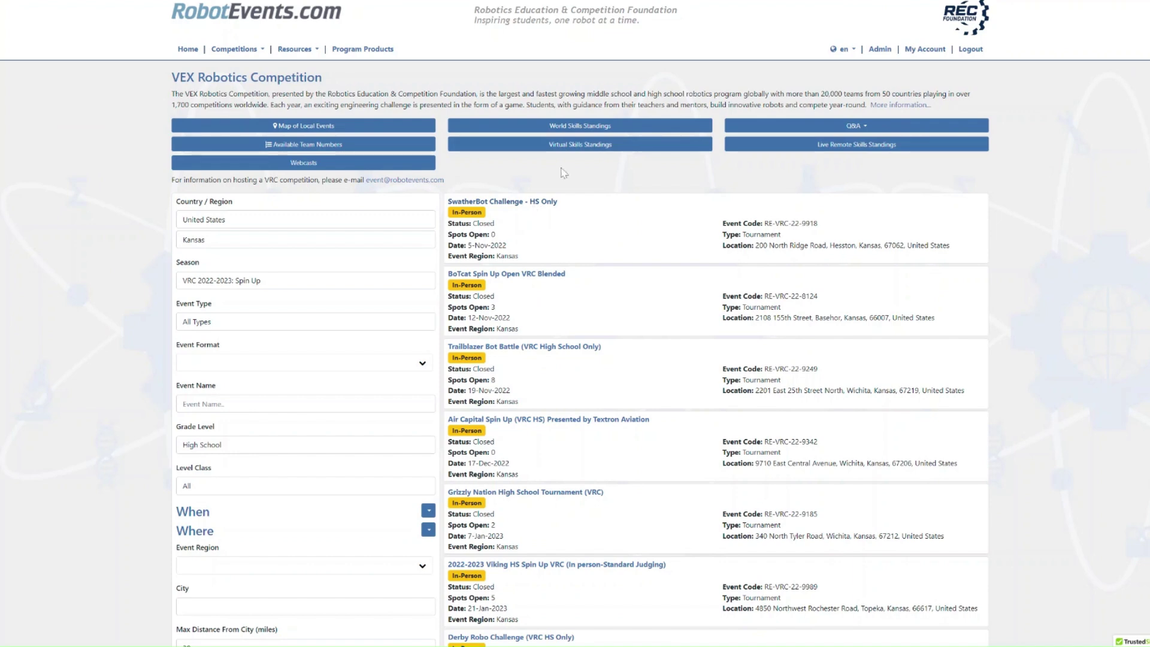
- View the SwatherBot Challenge - HS Only award winners, then return to the Kansas Skills spreadsheet
click(533, 204)
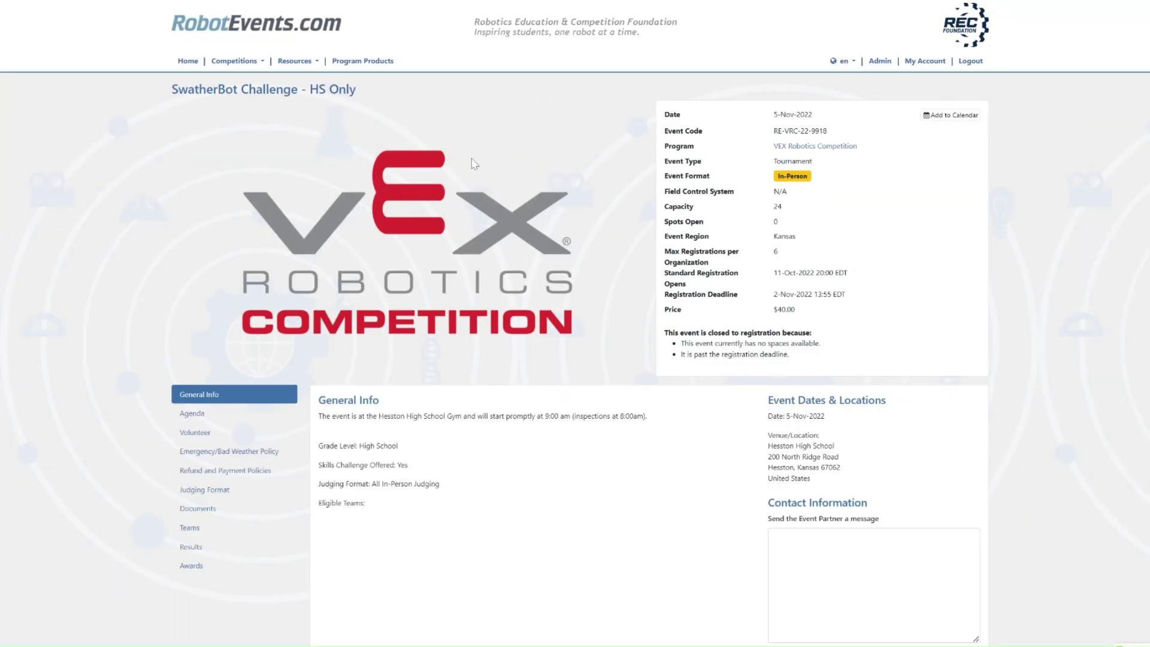
scroll(243, 246, down, 3)
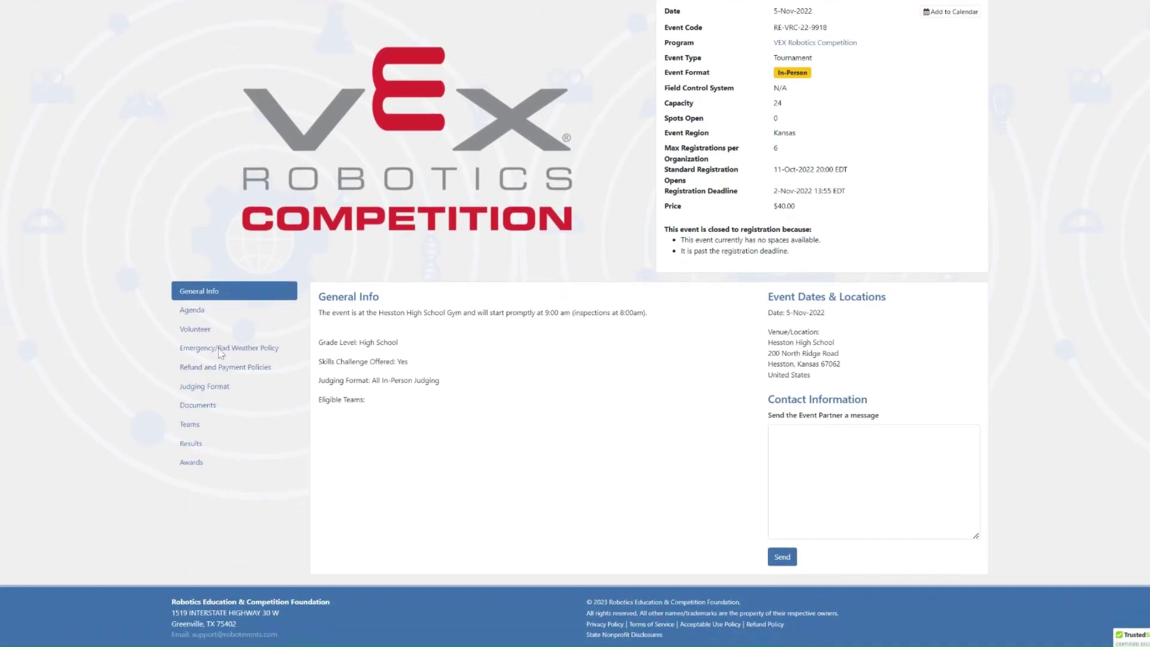
click(187, 463)
scroll(187, 462, down, 2)
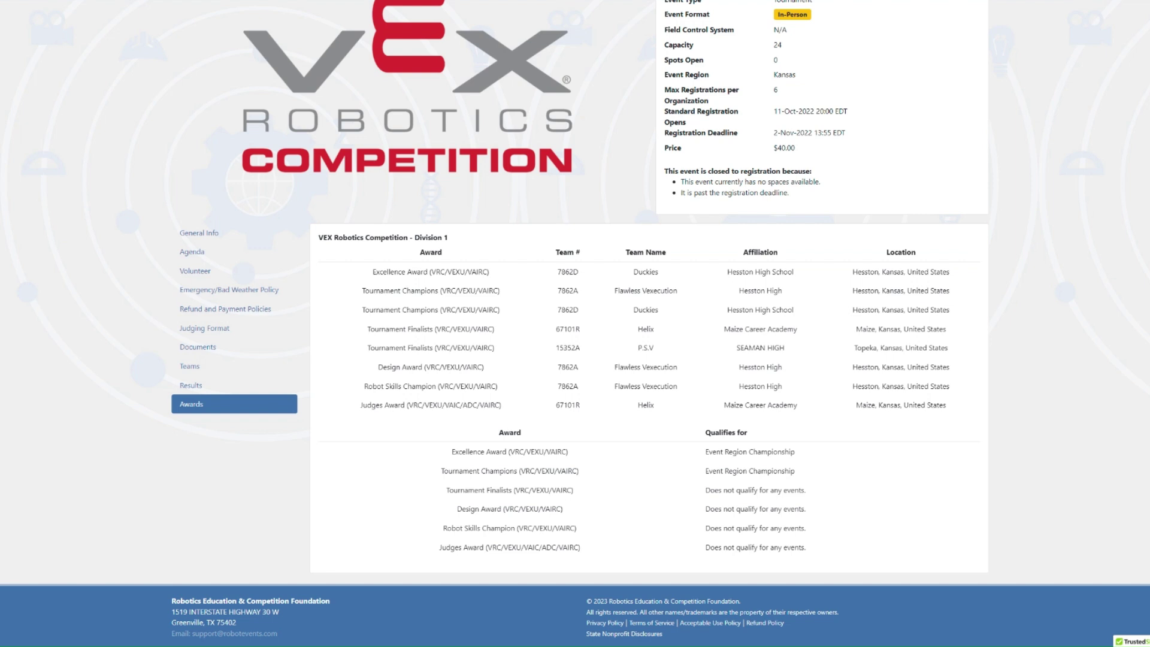
scroll(575, 324, up, 3)
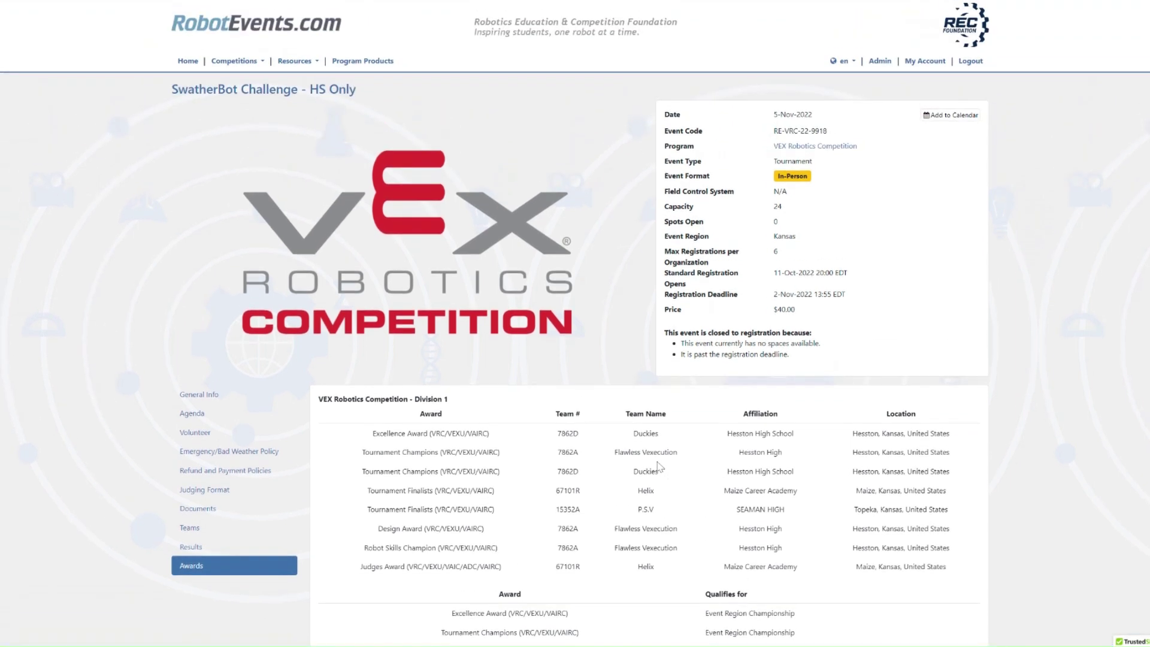
key(ctrl+Tab)
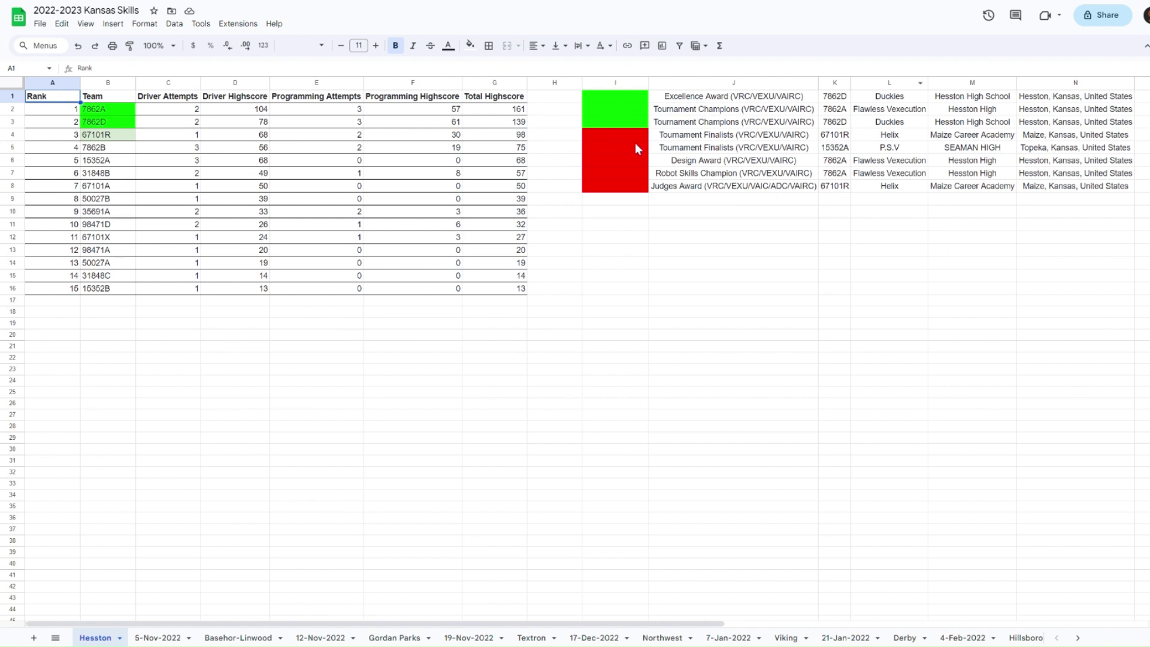
- On Hesston, select the qualifying awards, 7862D's Tournament Champions entry and top three teams, then open 5-Nov-2022
click(633, 104)
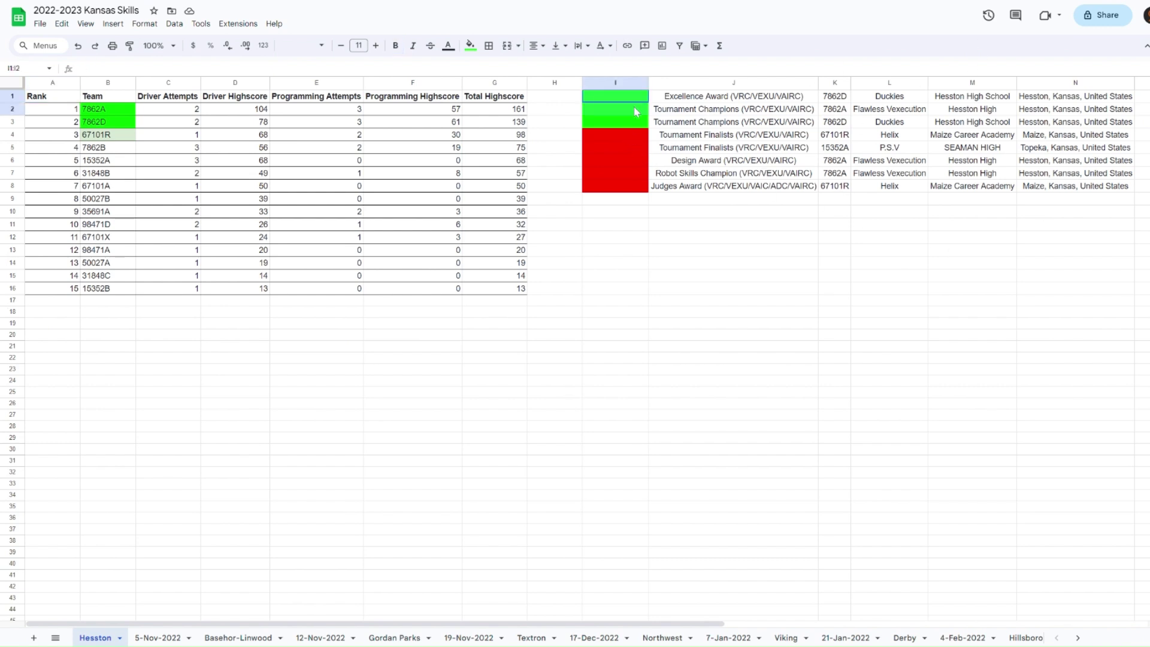
click(625, 212)
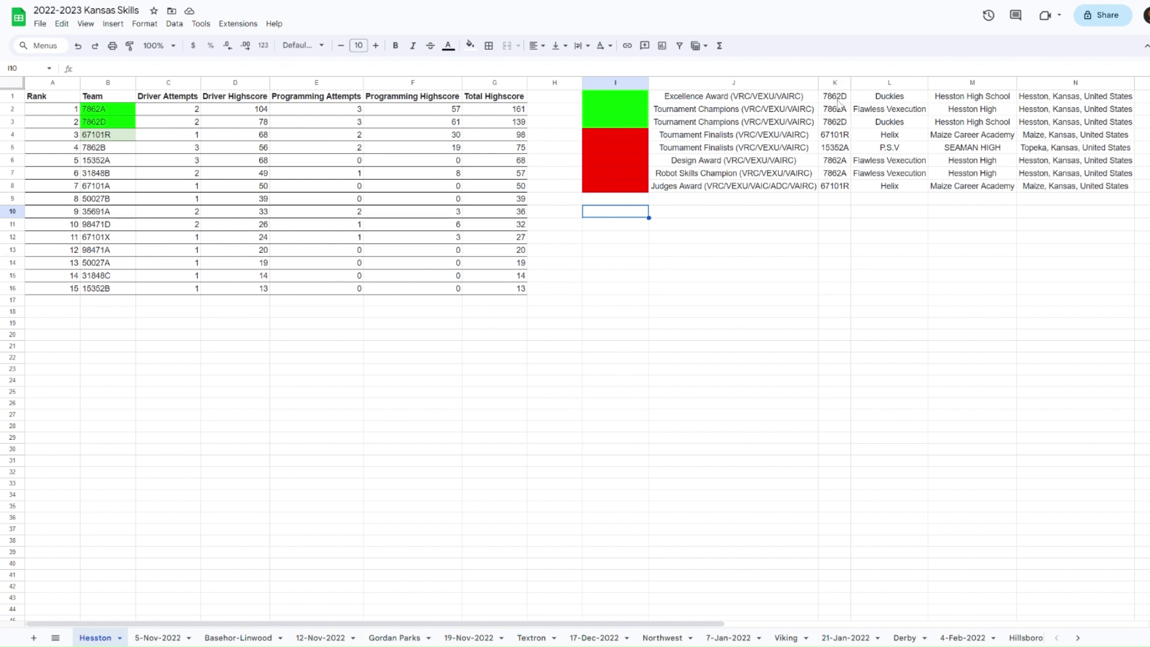
drag(834, 123, 641, 124)
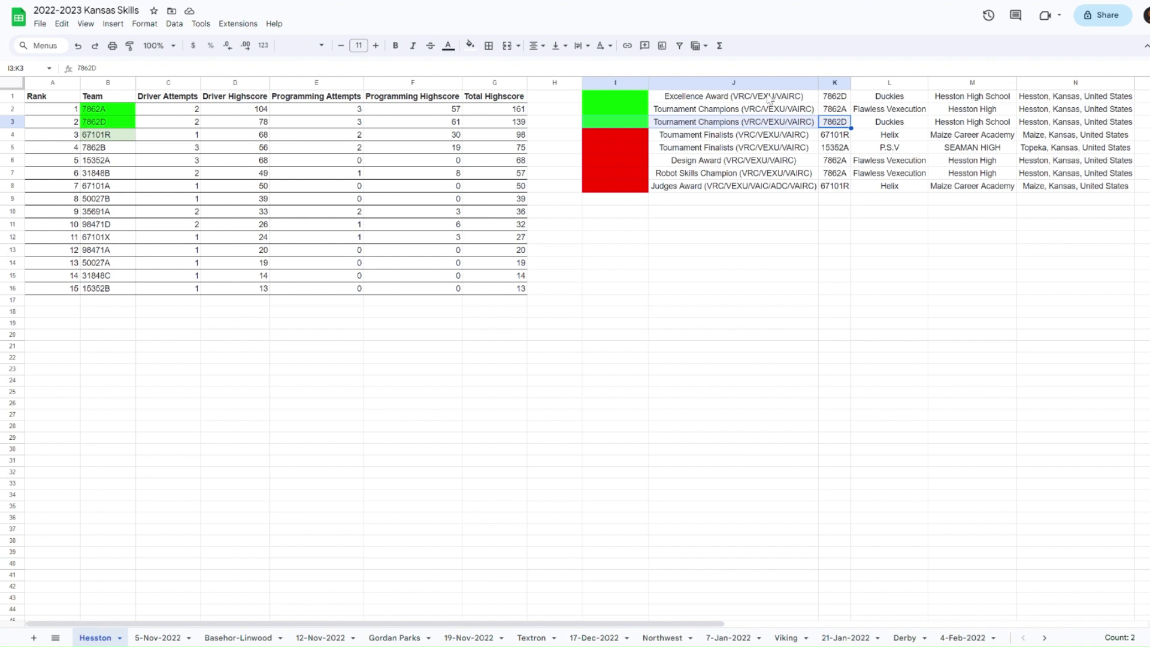
drag(107, 137, 104, 113)
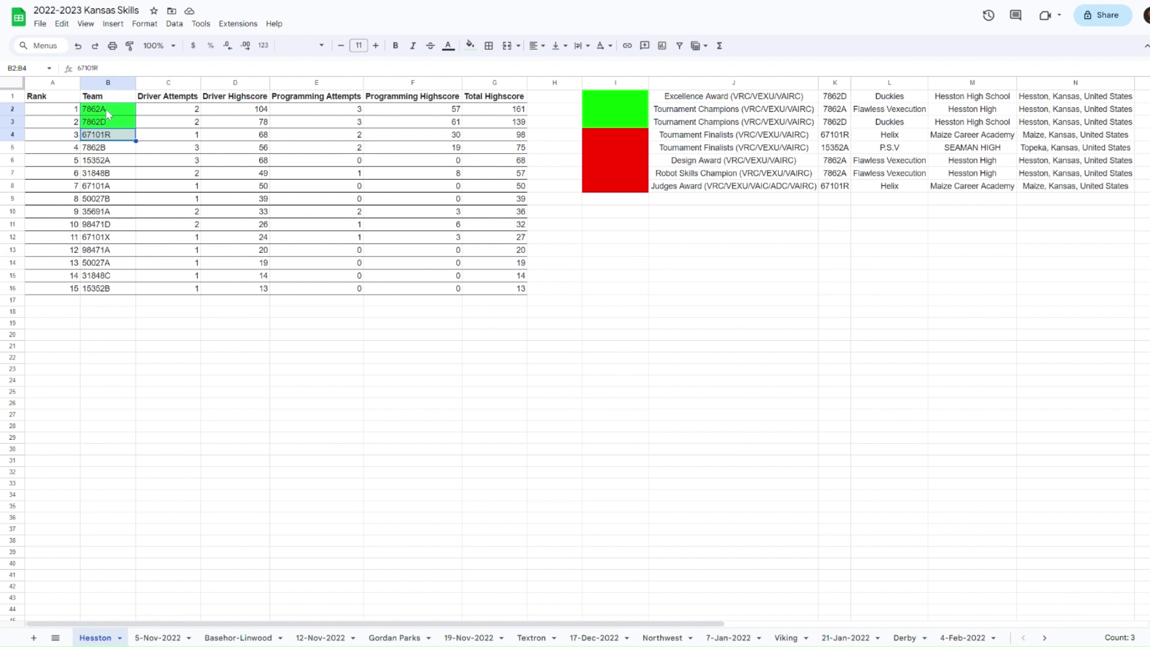
click(157, 638)
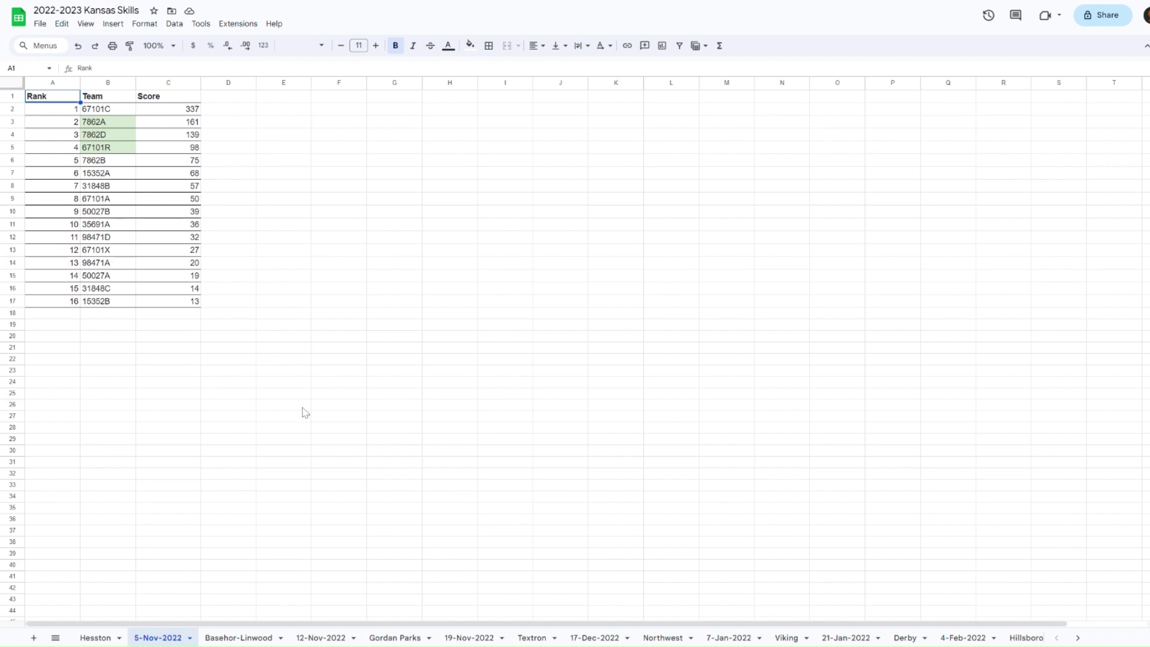
- Open the Basehor-Linwood sheet tab
click(249, 638)
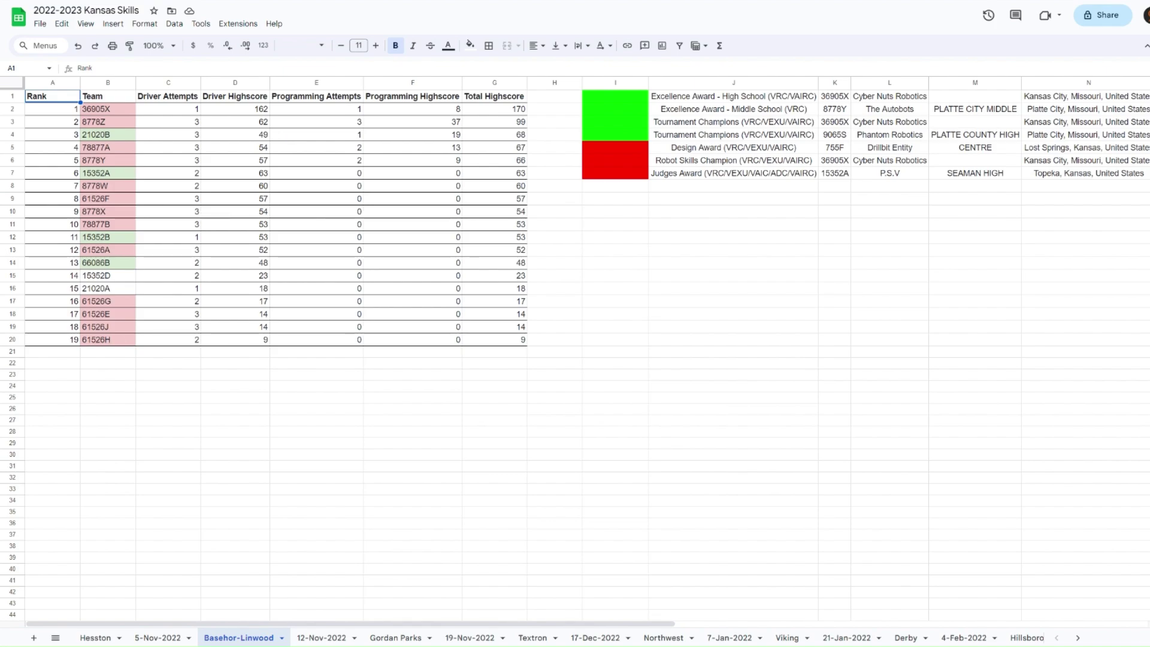
- View BoTcat Spin Up Open VRC Blended's 24 registered teams, then select Basehor-Linwood's four green award rows
key(ctrl+Tab)
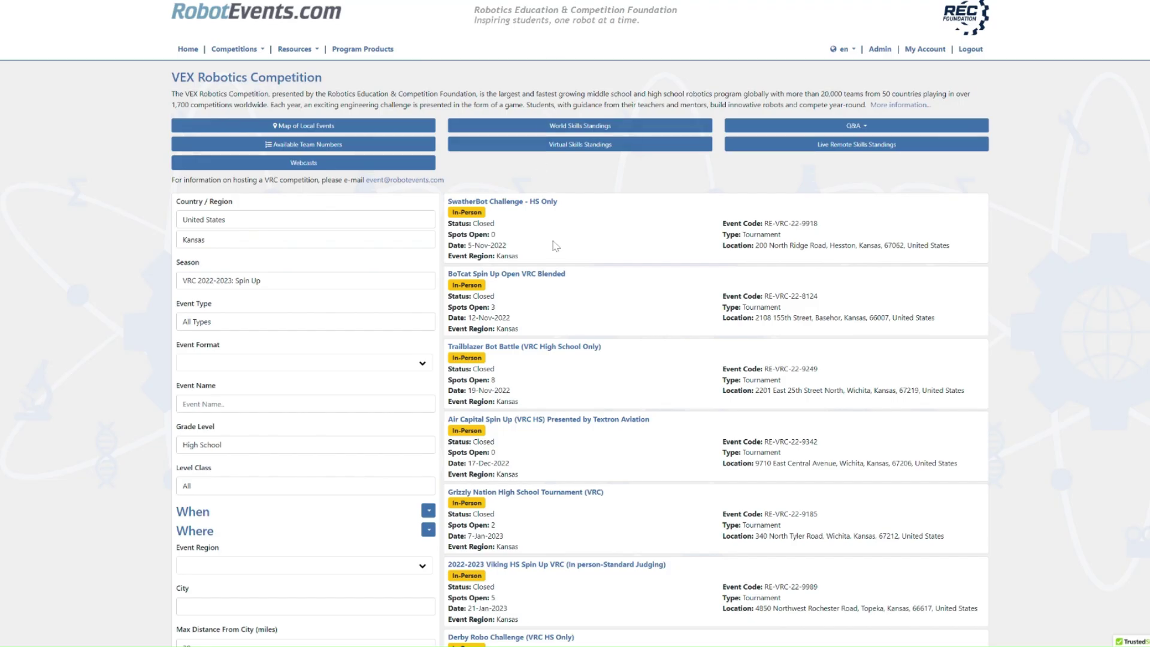
click(535, 275)
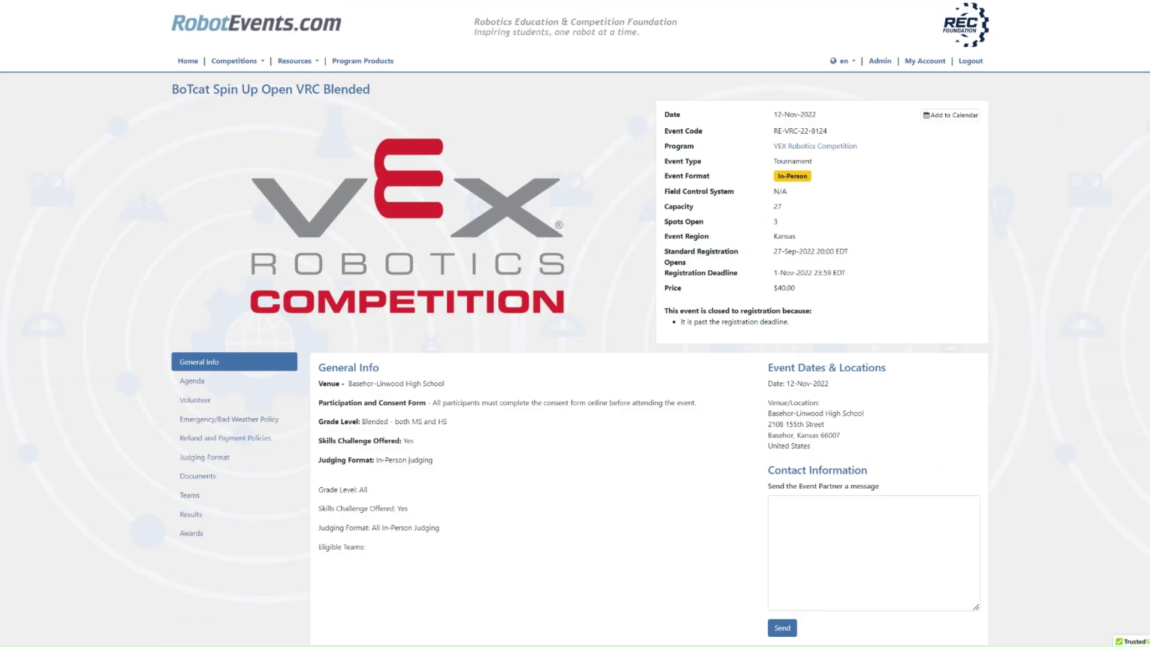
click(191, 495)
scroll(665, 314, down, 5)
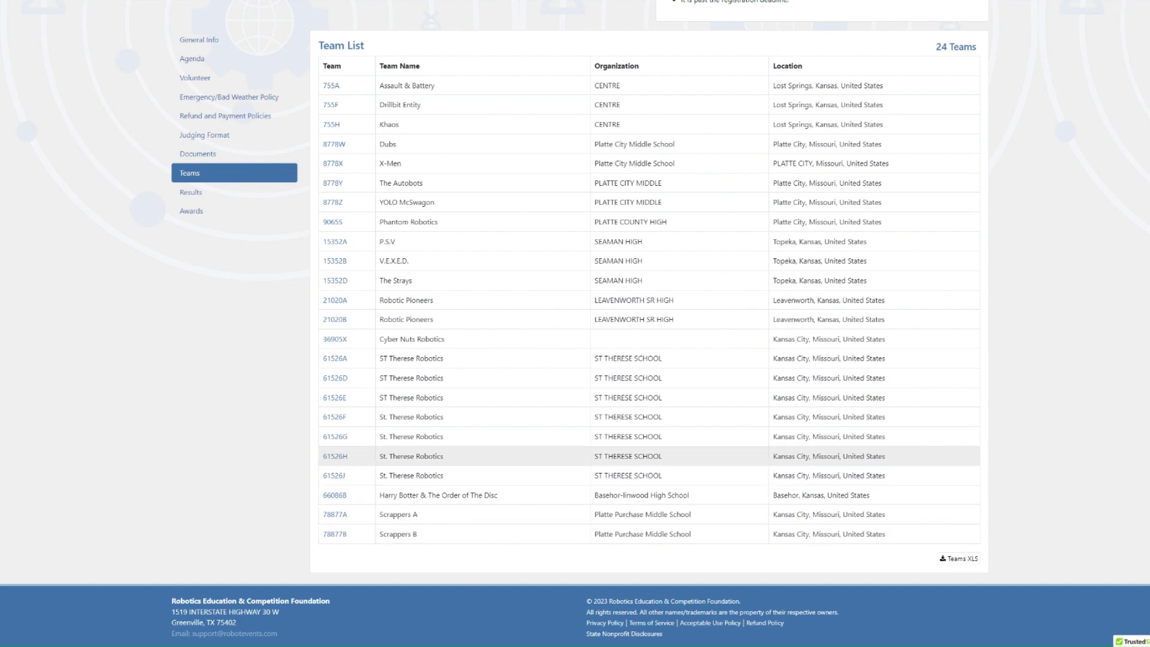
scroll(656, 261, up, 3)
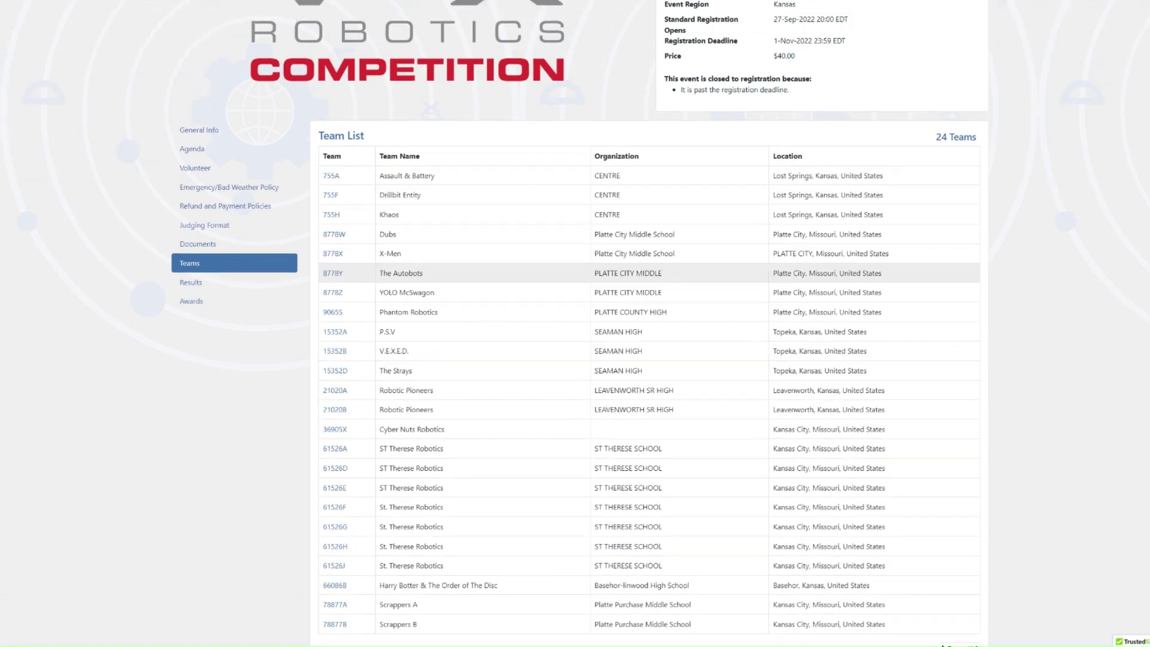
scroll(652, 257, up, 3)
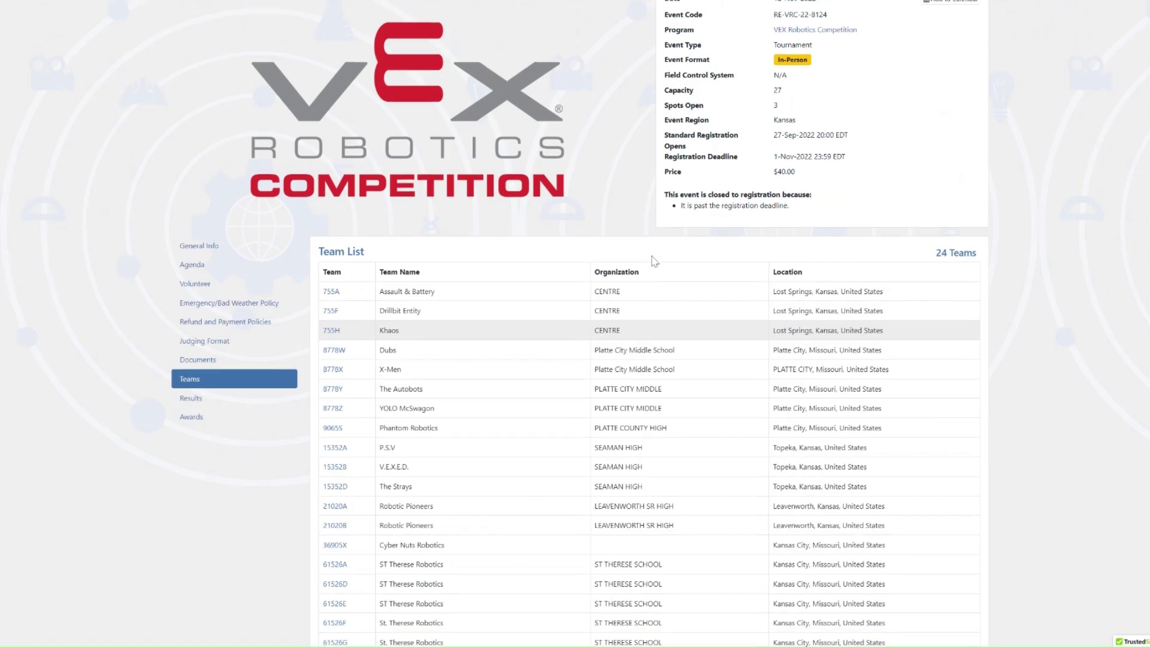
key(ctrl+Tab)
drag(639, 102, 636, 140)
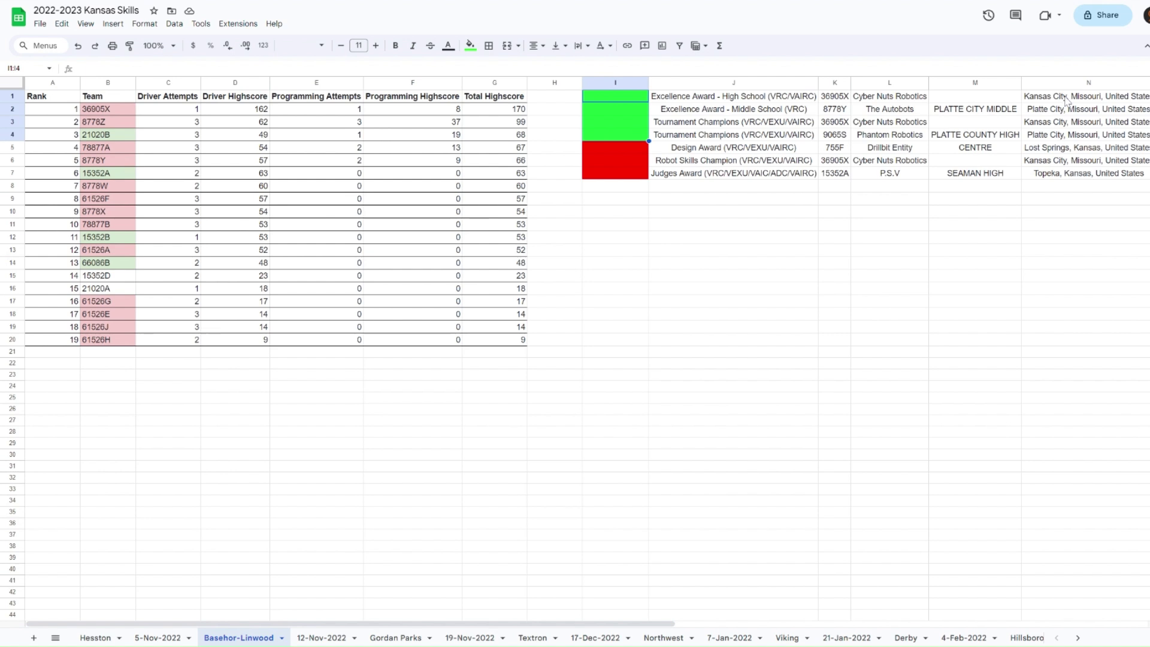
- Check Basehor-Linwood's winner locations and light-green teams 21020B, 15352A, 15352B, 66086B, then open 12-Nov-2022
drag(1061, 99, 1060, 135)
click(541, 100)
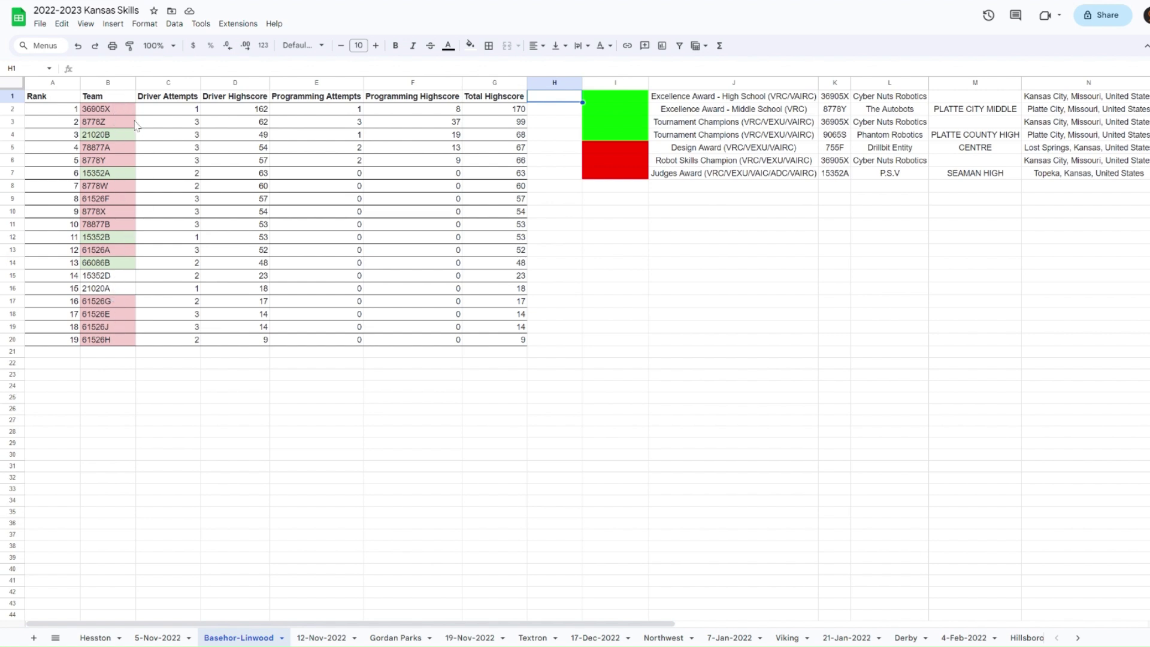
click(118, 140)
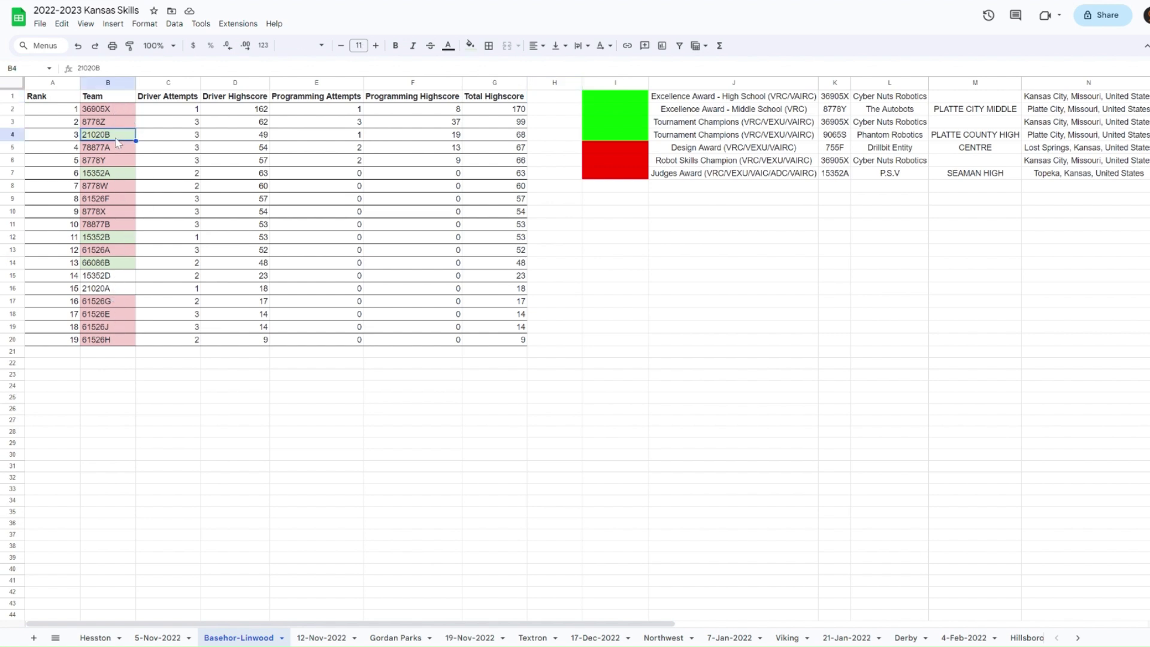
click(118, 181)
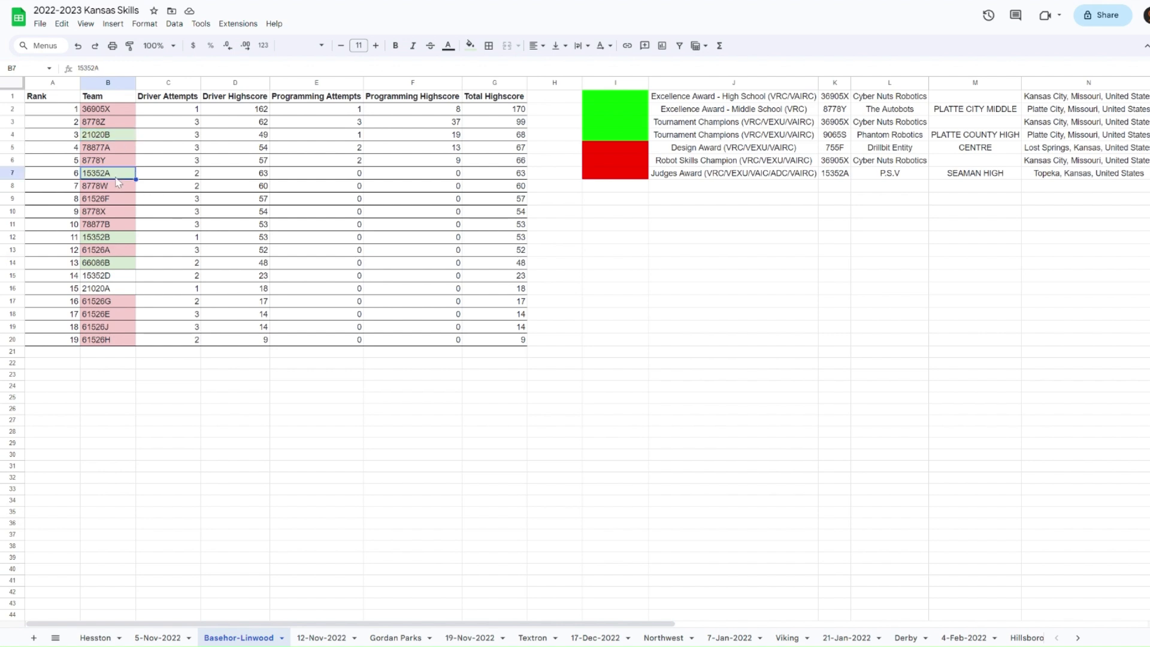
click(119, 240)
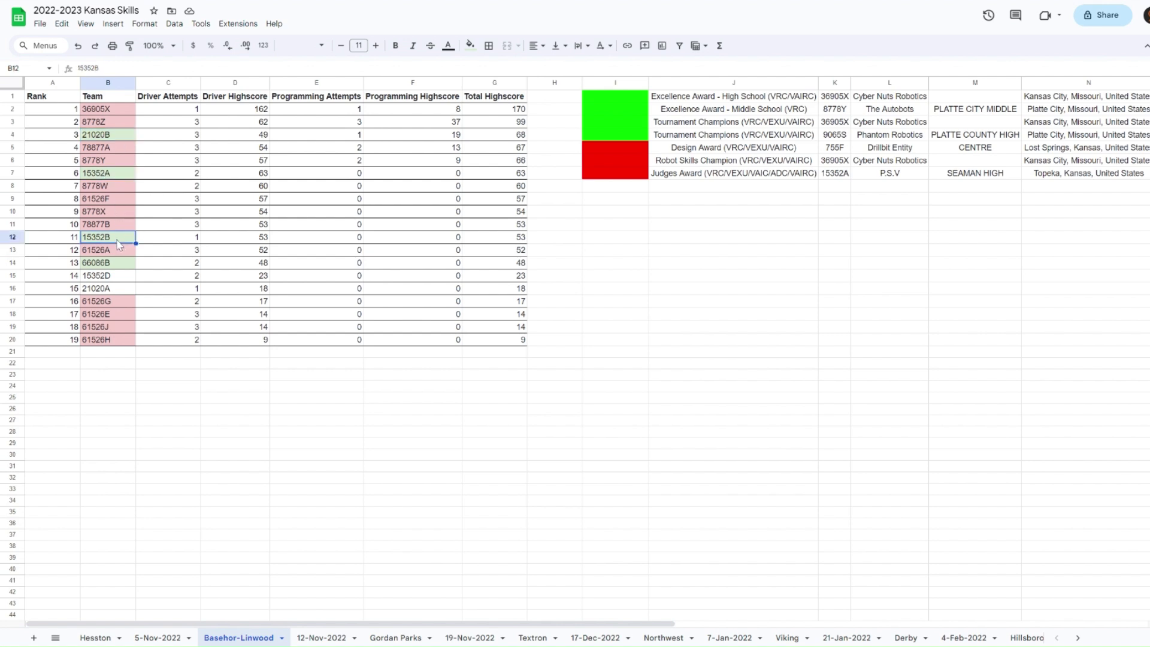
click(123, 266)
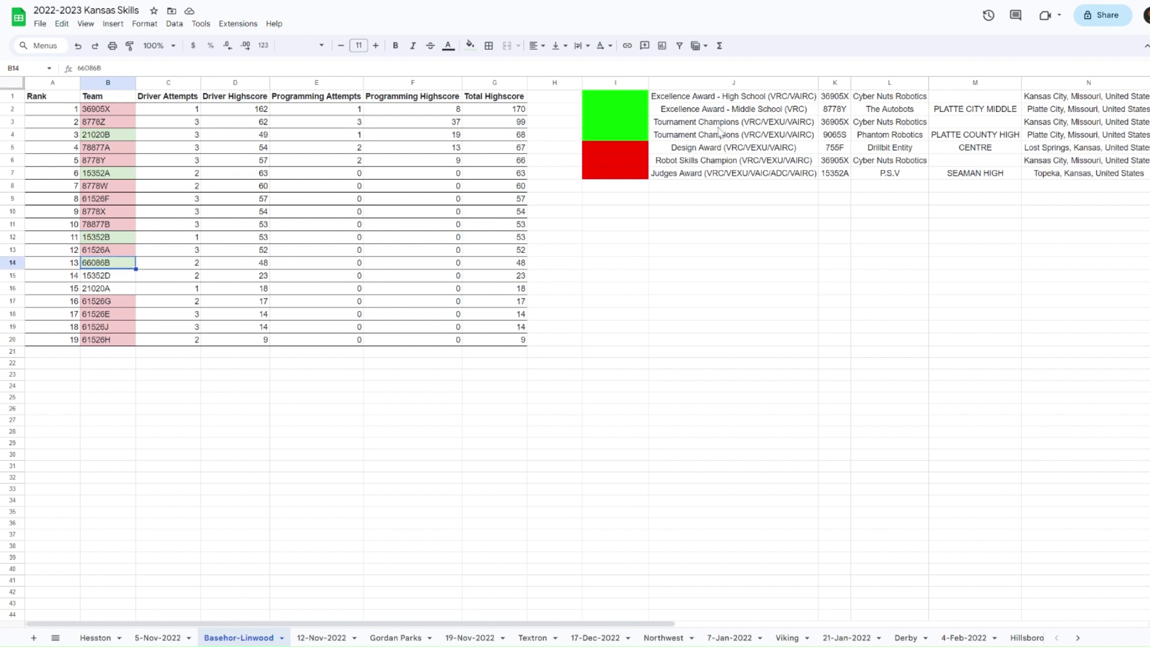
drag(725, 112, 579, 114)
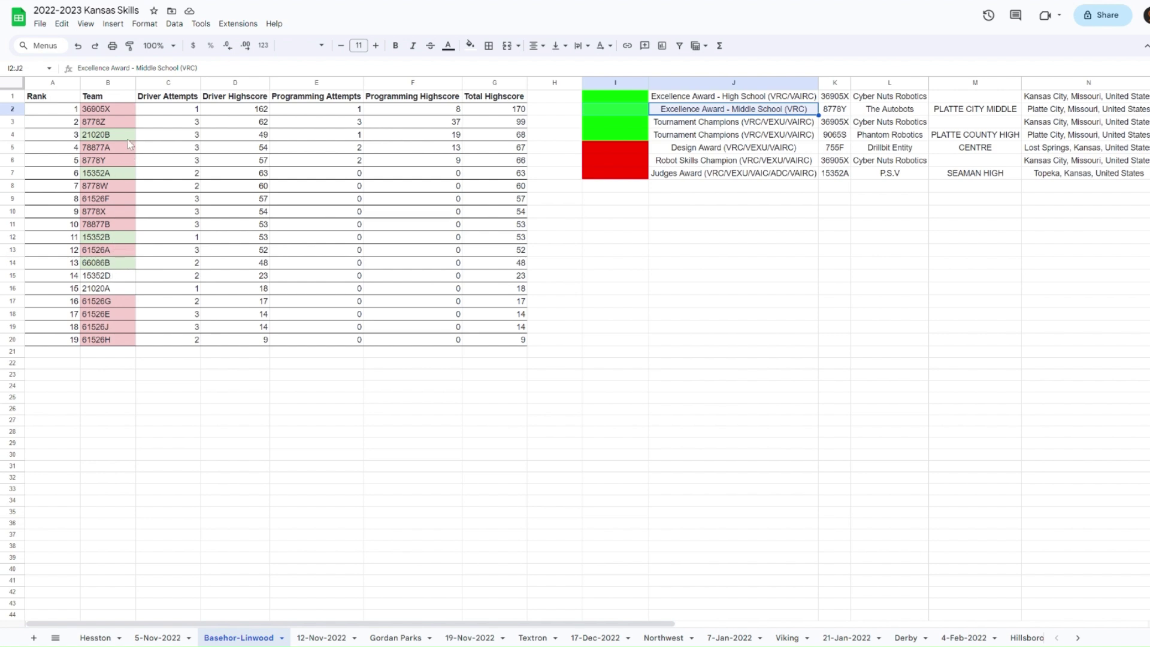
click(317, 639)
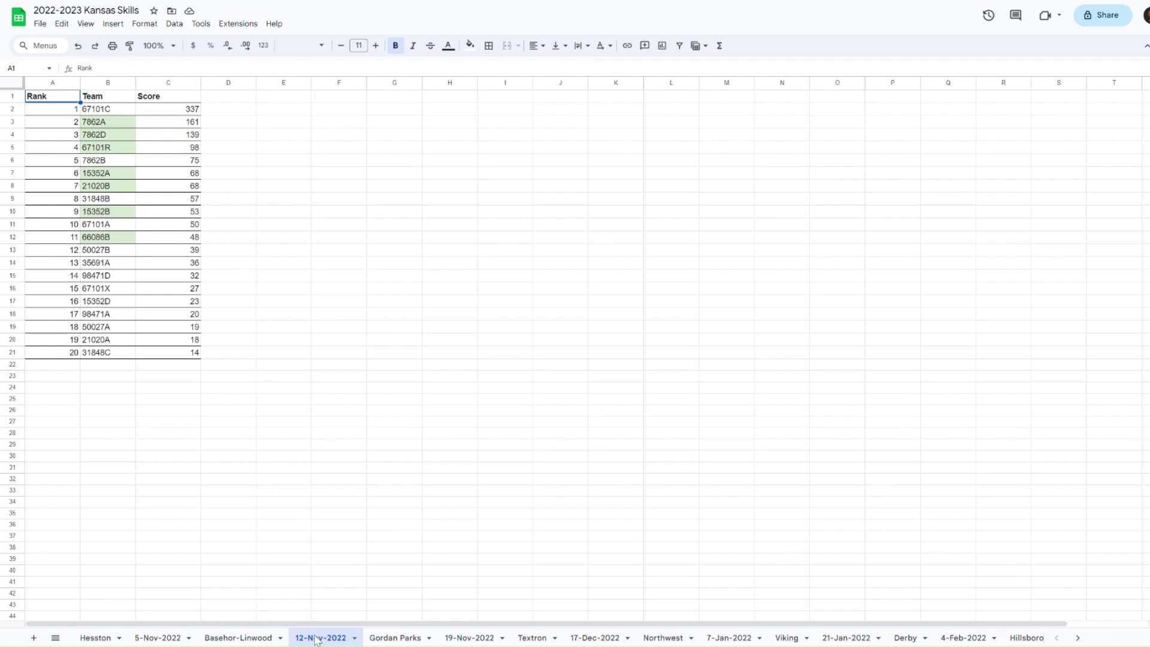
- On Gordan Parks, check the green award block and teams 7862D, 15352A, 50027A, then open Textron
scroll(316, 638, down, 1)
click(317, 638)
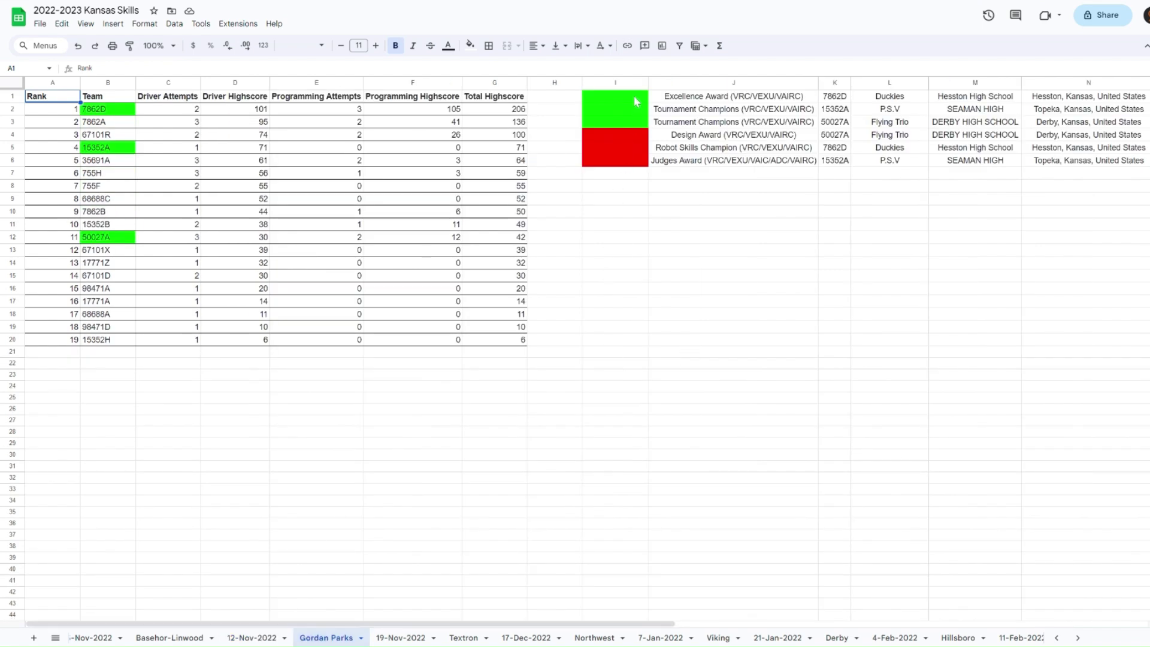
drag(633, 96, 634, 126)
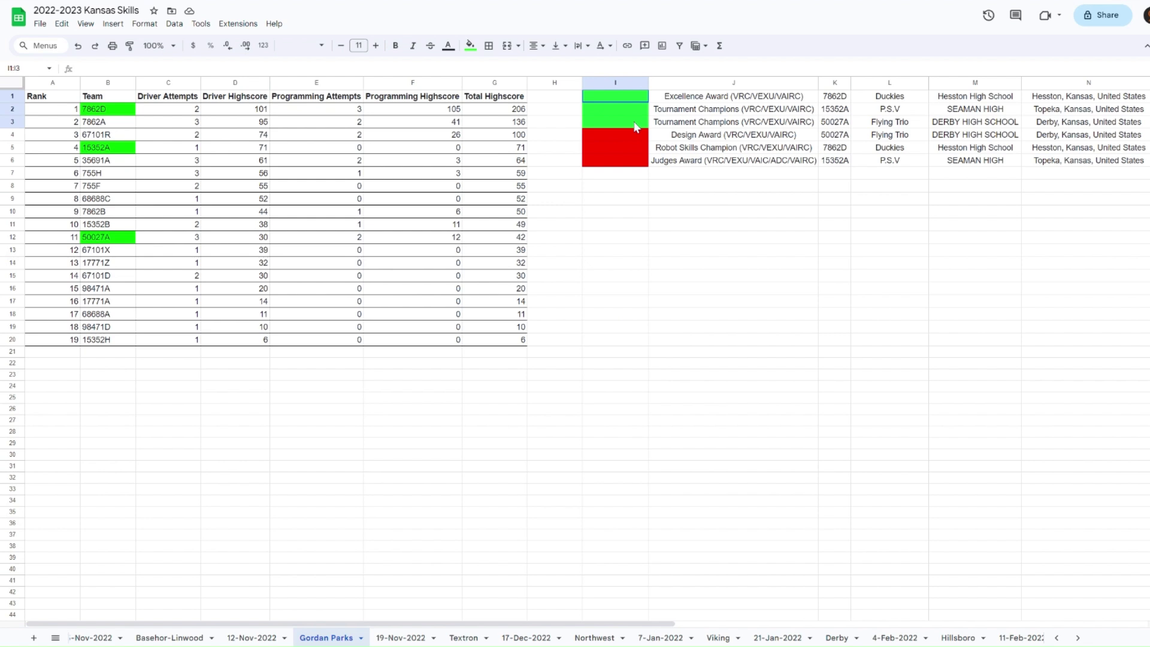
click(103, 113)
click(115, 154)
click(114, 240)
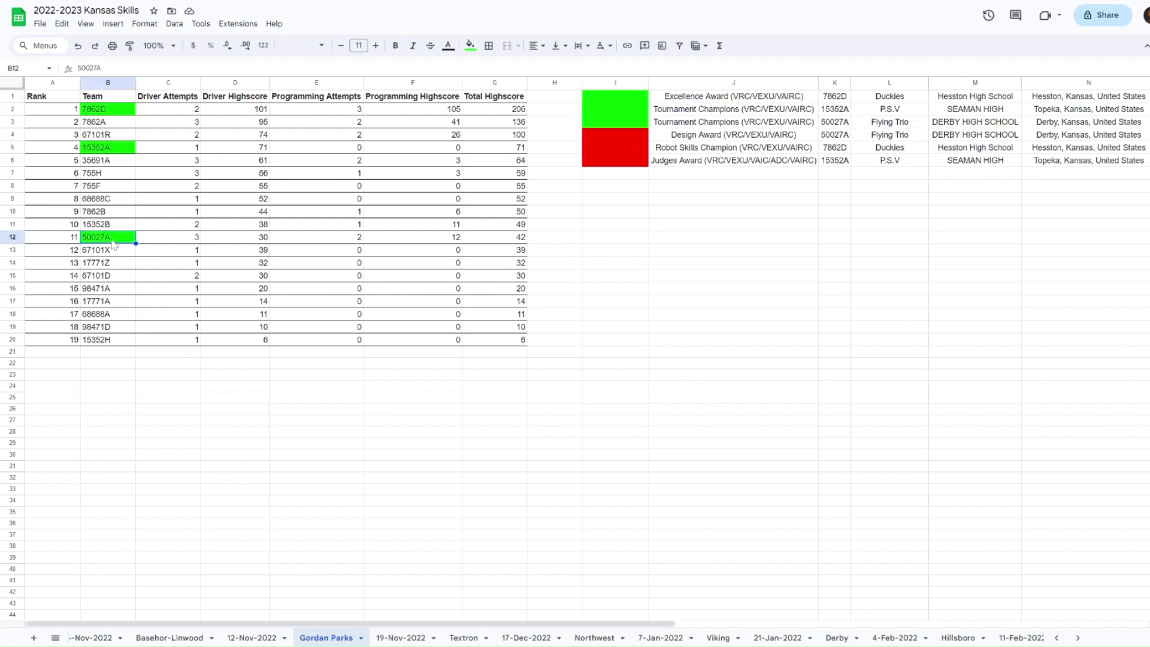
click(403, 640)
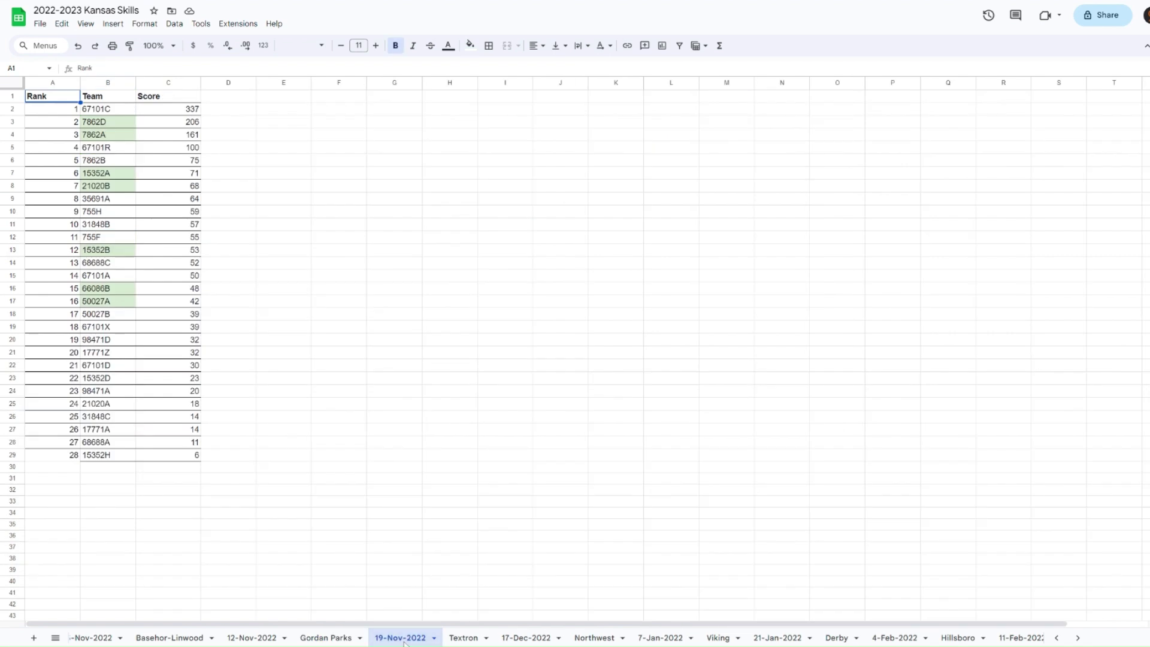
click(467, 638)
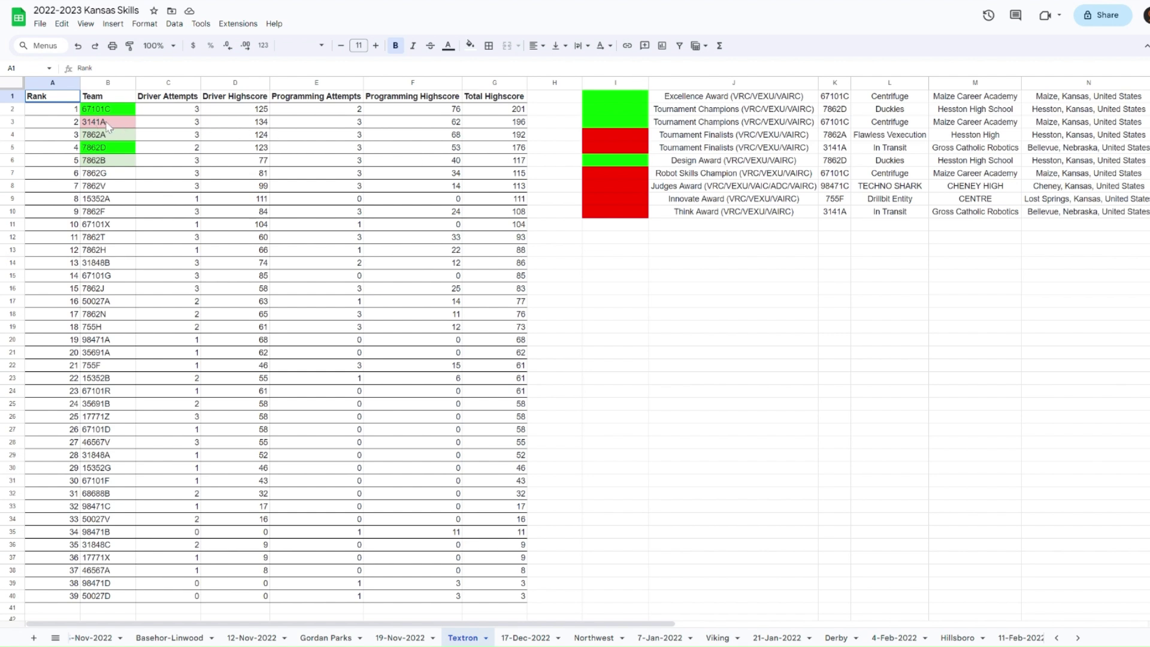
- On Textron, check the green award colour keys and teams 67101C and 7862D
click(644, 102)
click(636, 161)
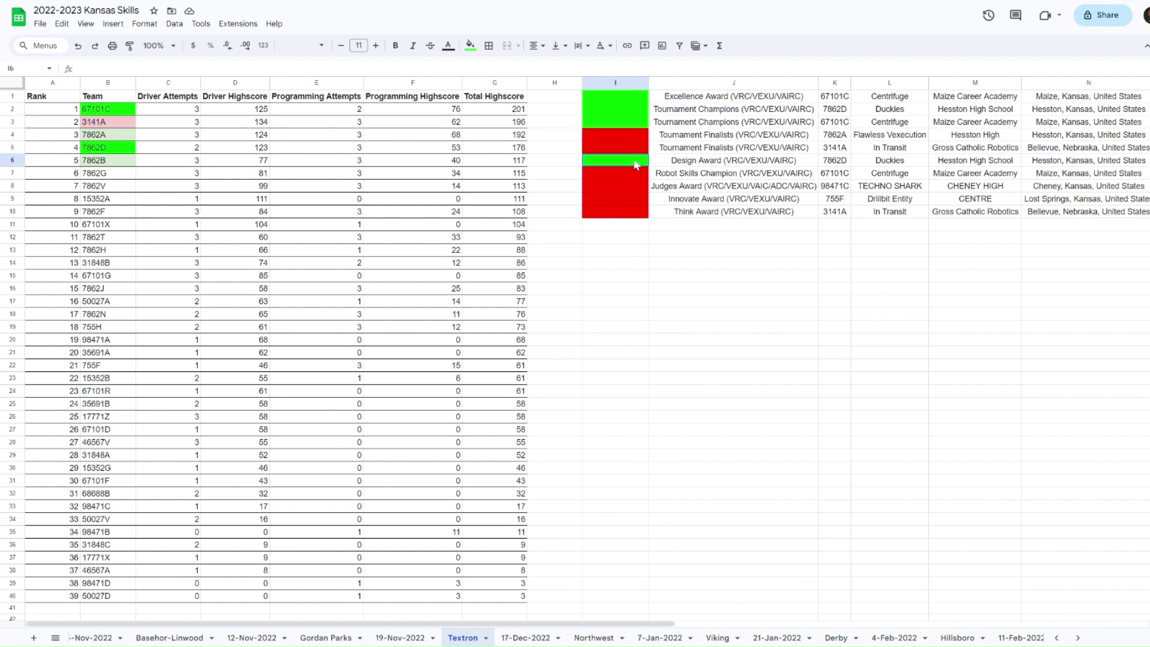
click(132, 114)
click(123, 149)
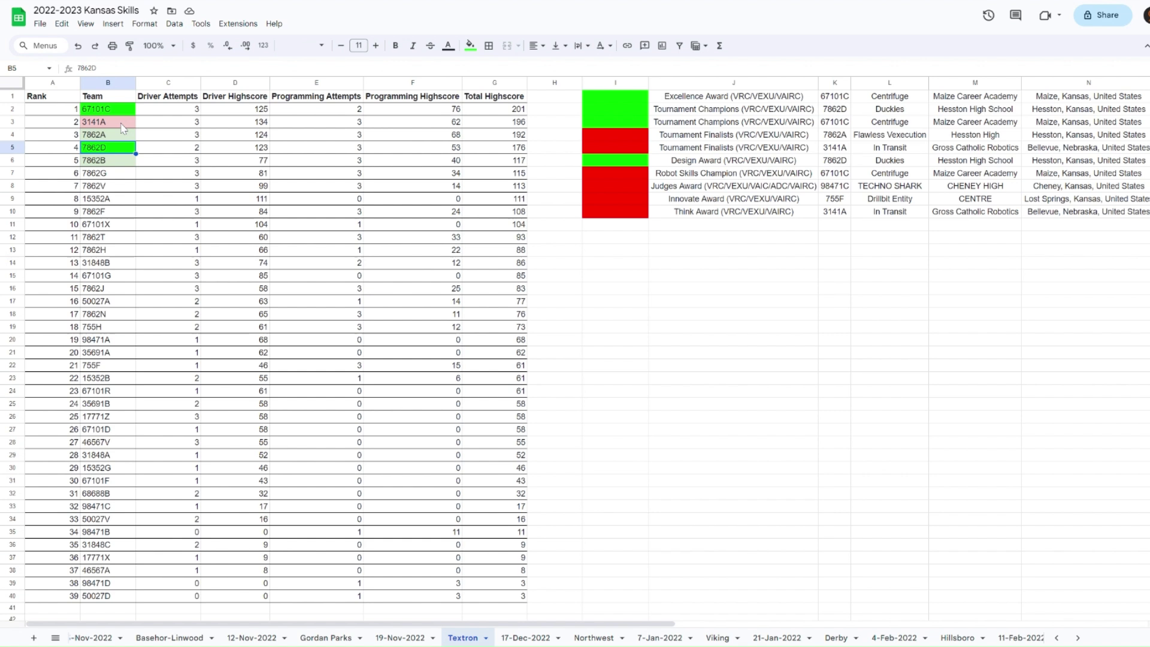
- Check the highlights on teams 3141A, 7862A, 7862D and 7862B, then open the 17-Dec-2022 tab
click(123, 127)
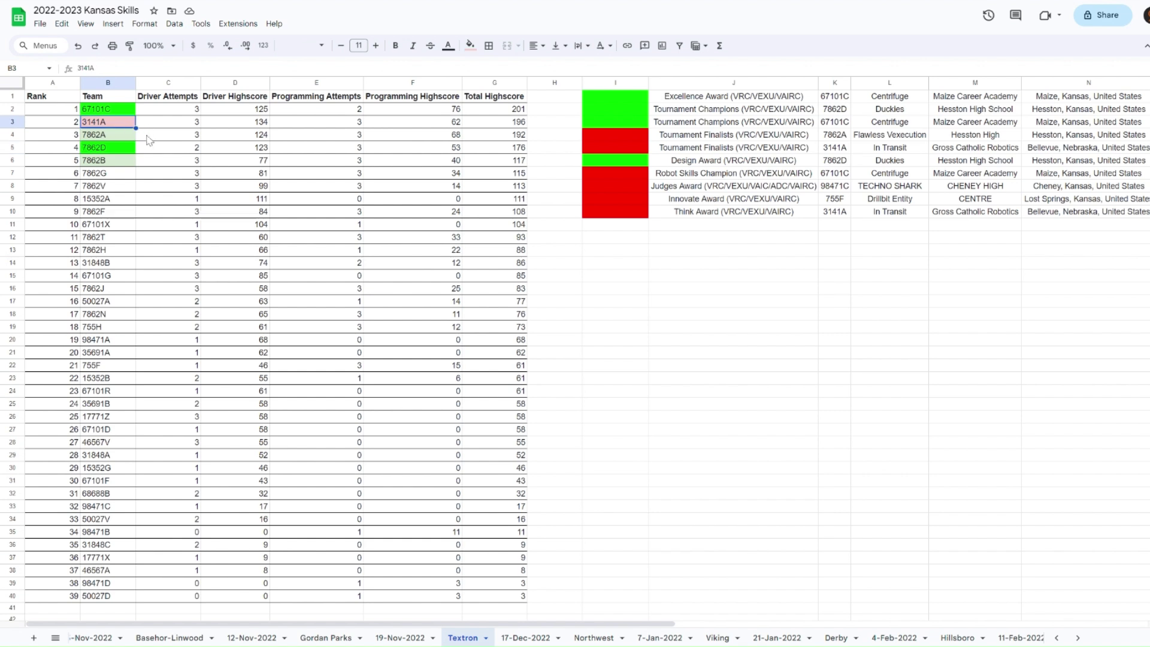
click(131, 140)
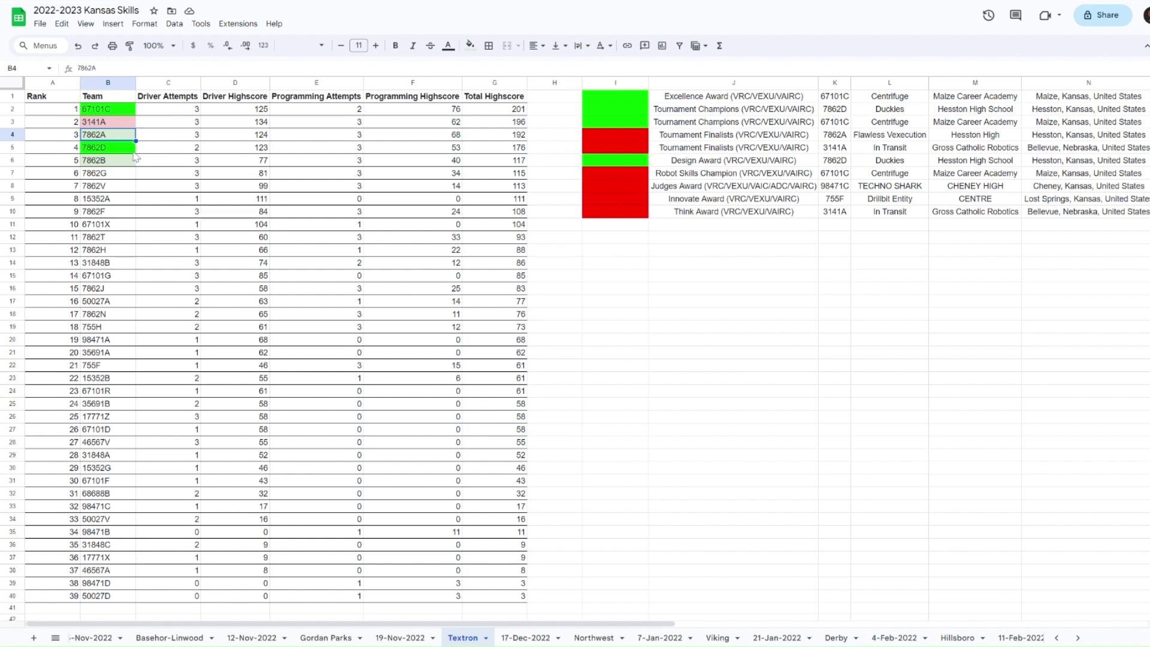
click(133, 151)
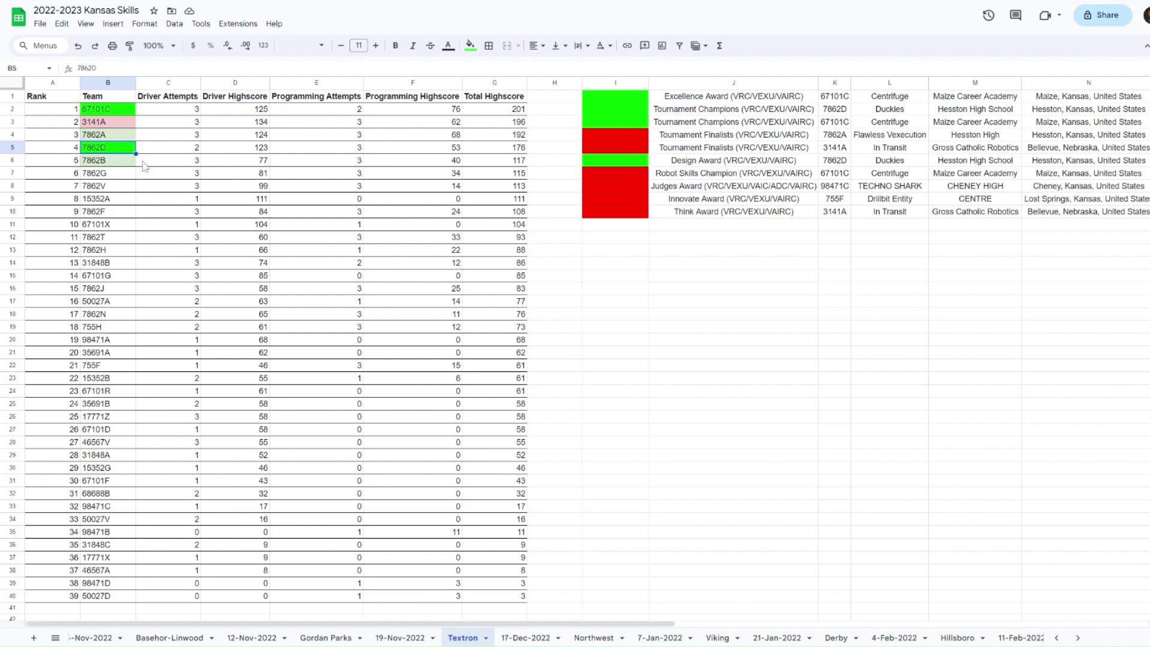
key(Down)
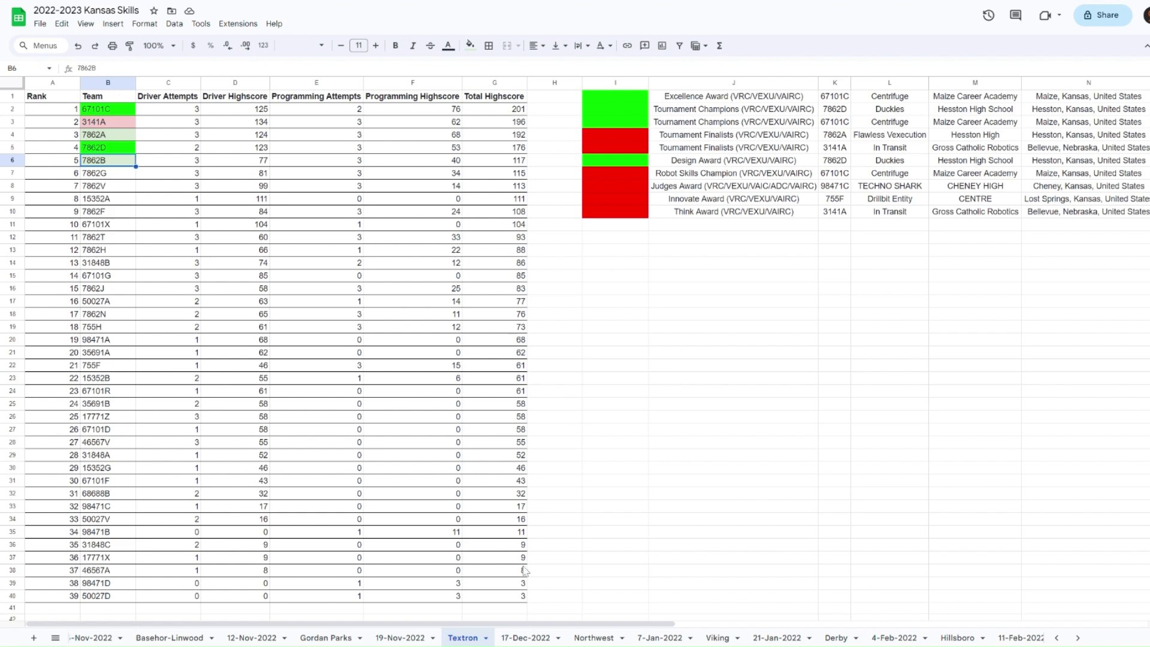
click(540, 638)
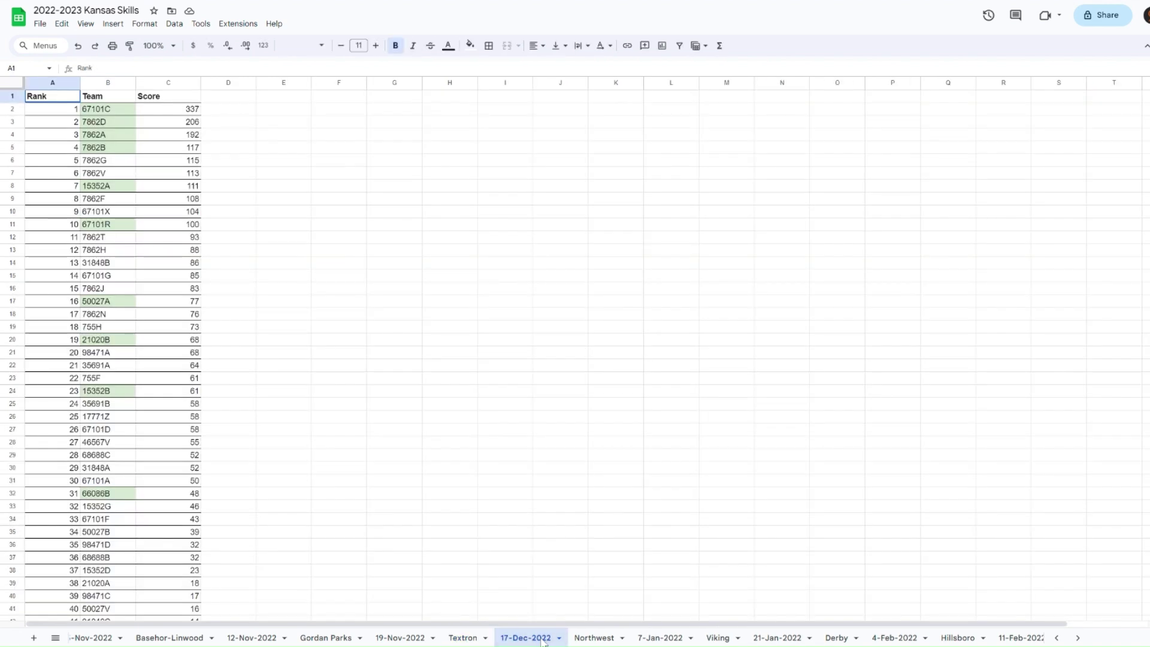
- Open the Northwest sheet and check its green award keys and teams 7862A and 67101C
click(589, 636)
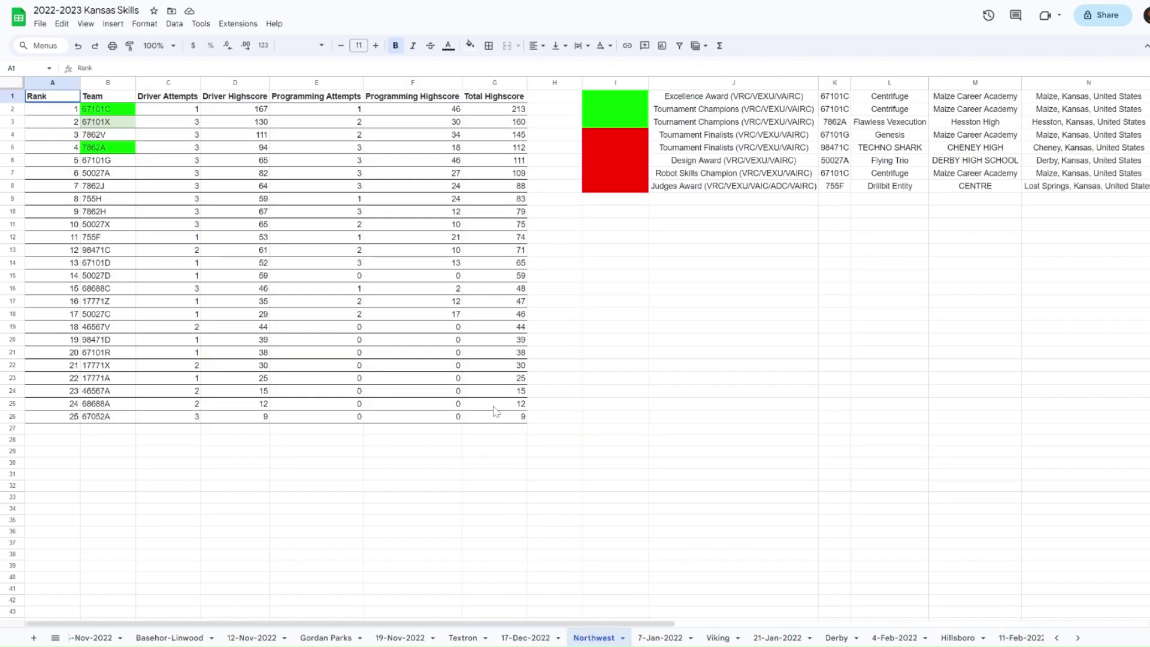
click(632, 97)
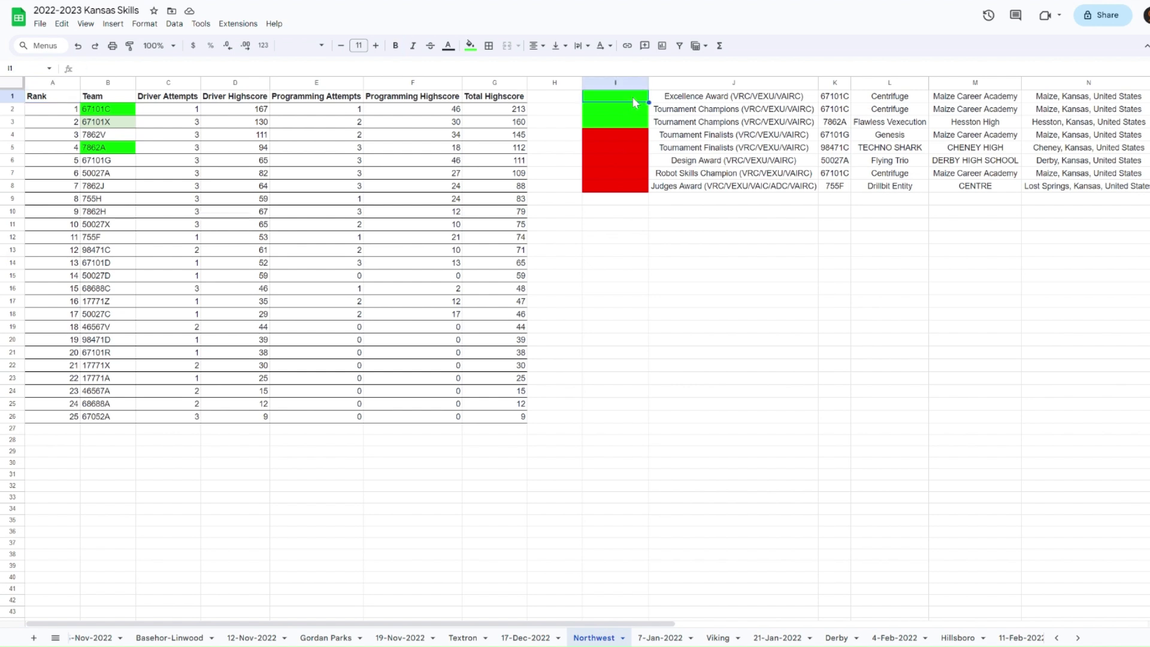
click(633, 112)
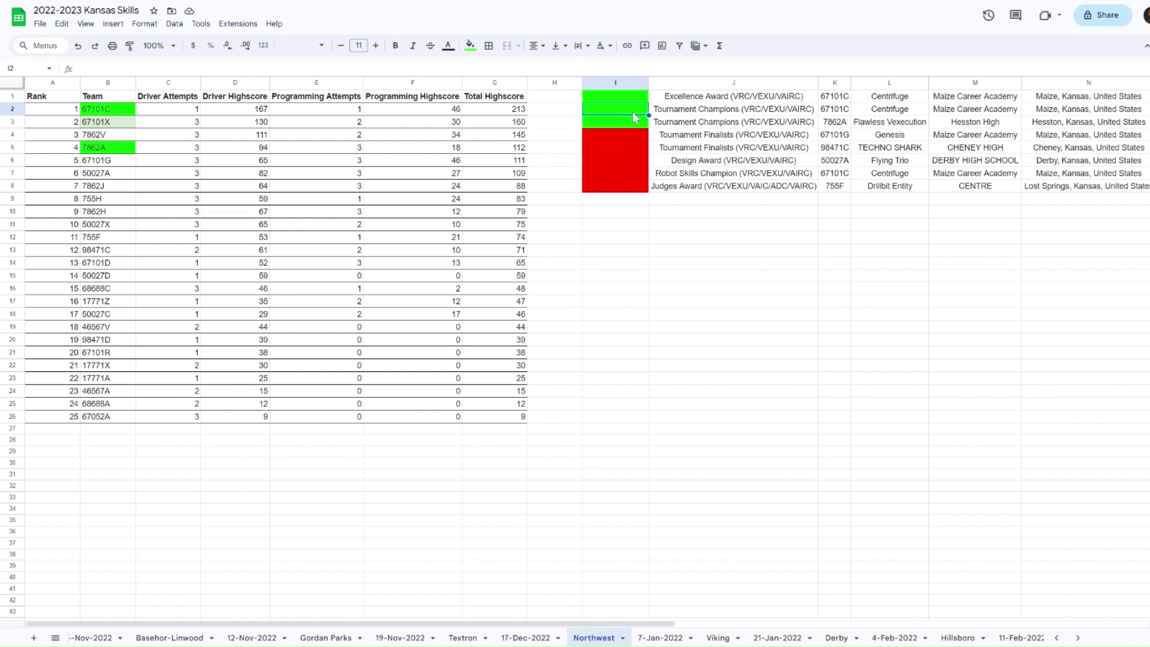
click(112, 149)
click(112, 113)
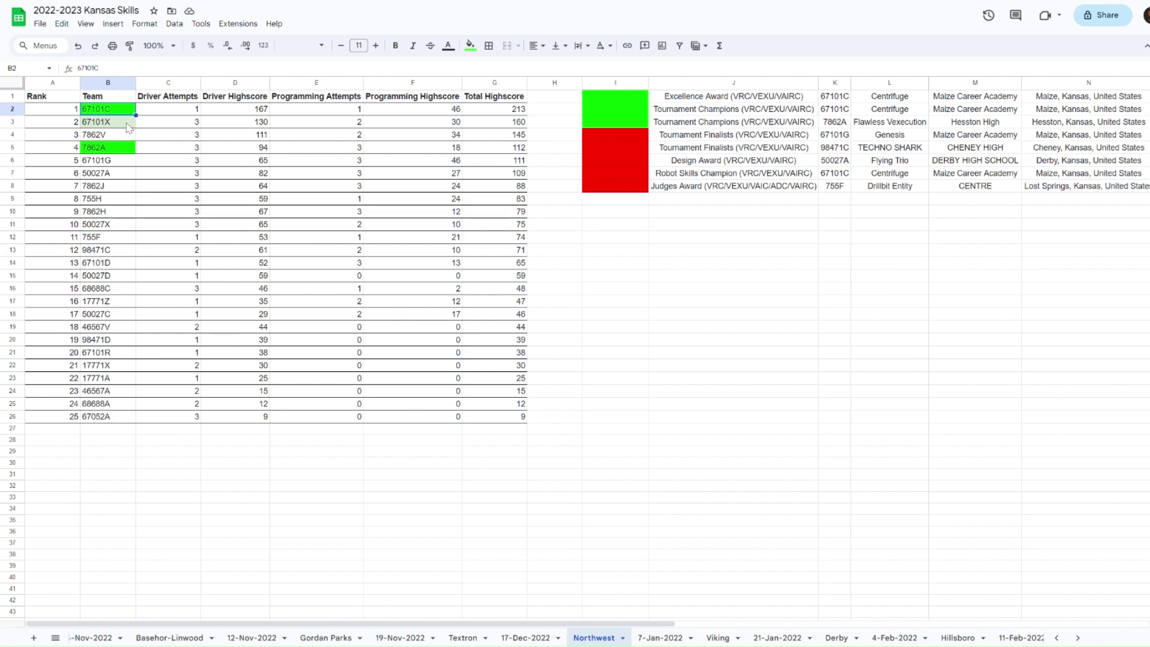
- On the 7-Jan-2022 skills list, locate team 66086B
click(661, 638)
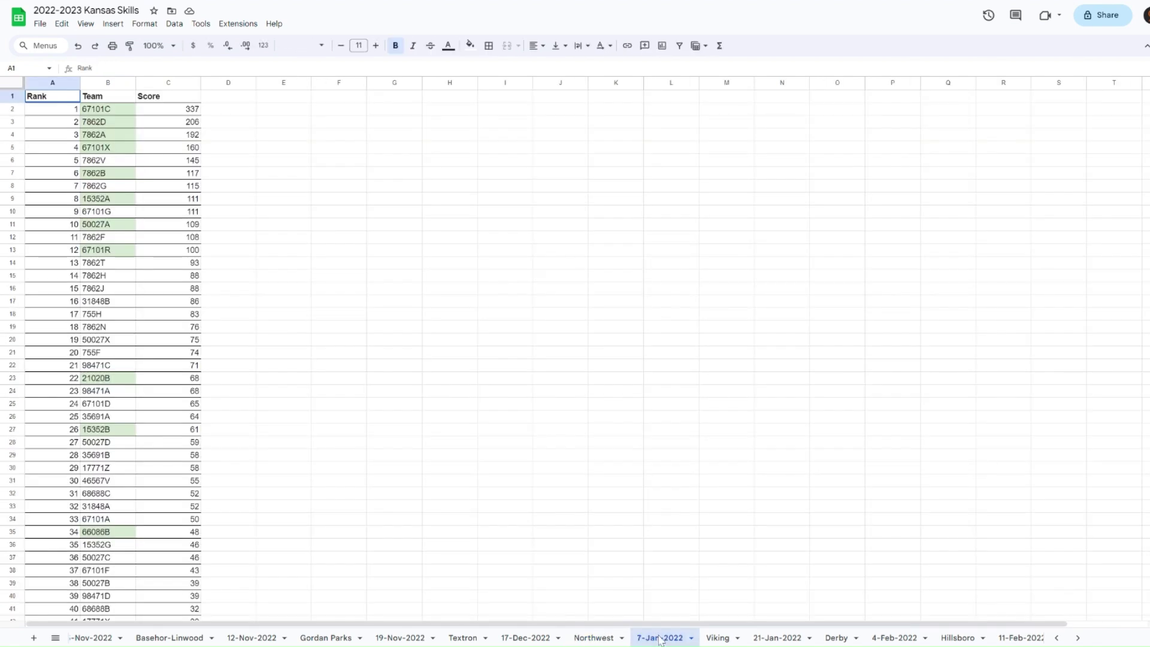
scroll(249, 422, down, 5)
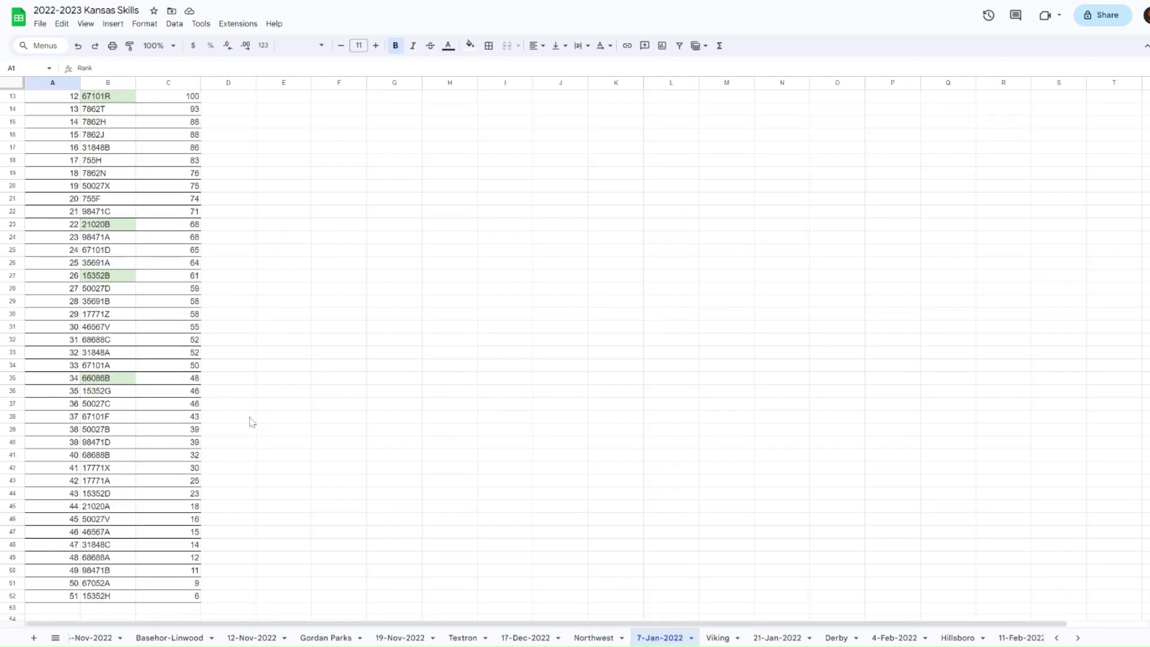
scroll(252, 421, up, 2)
scroll(251, 422, up, 3)
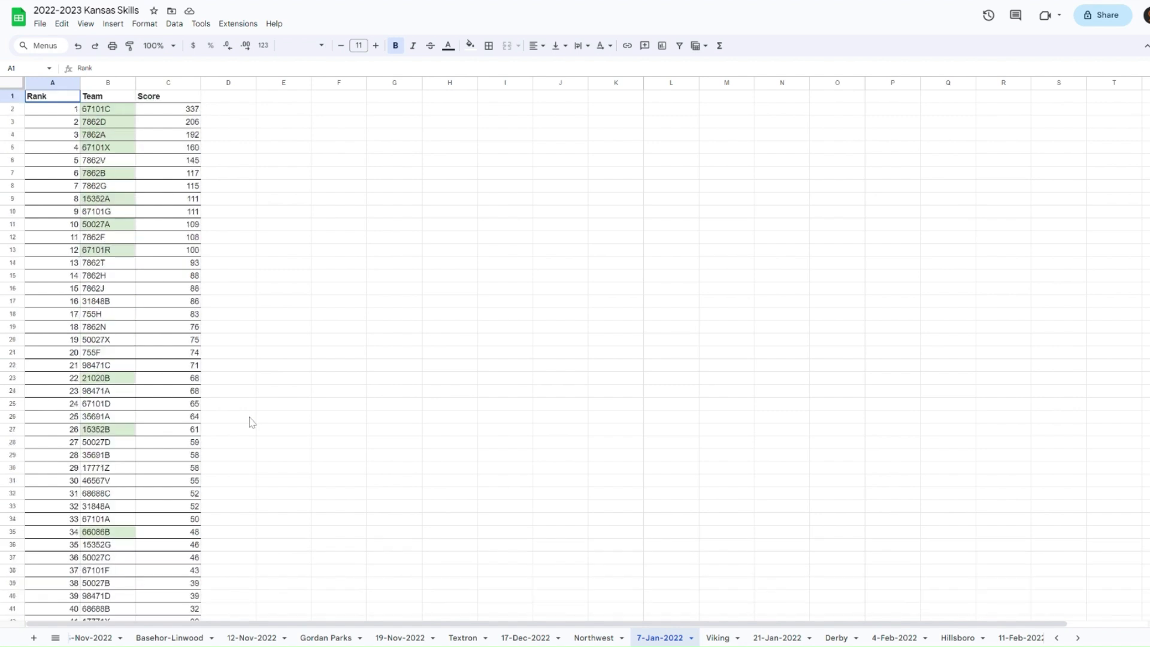
click(106, 532)
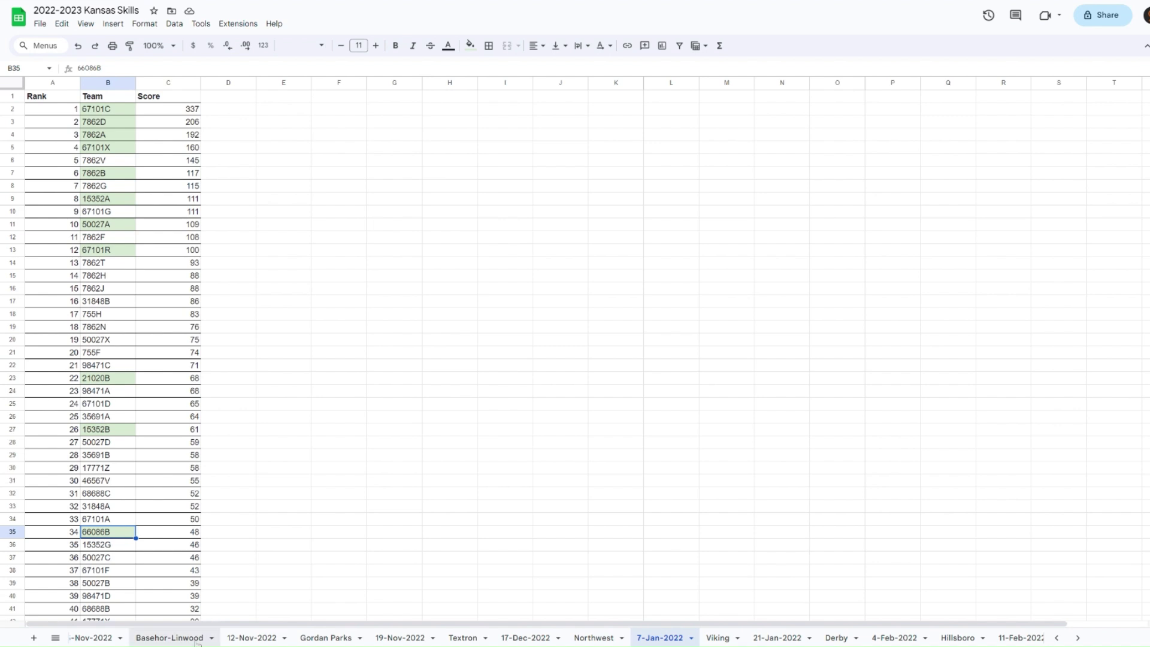
- Find 66086B's placing on the Basehor-Linwood sheet, then open the Viking sheet
click(176, 638)
click(110, 265)
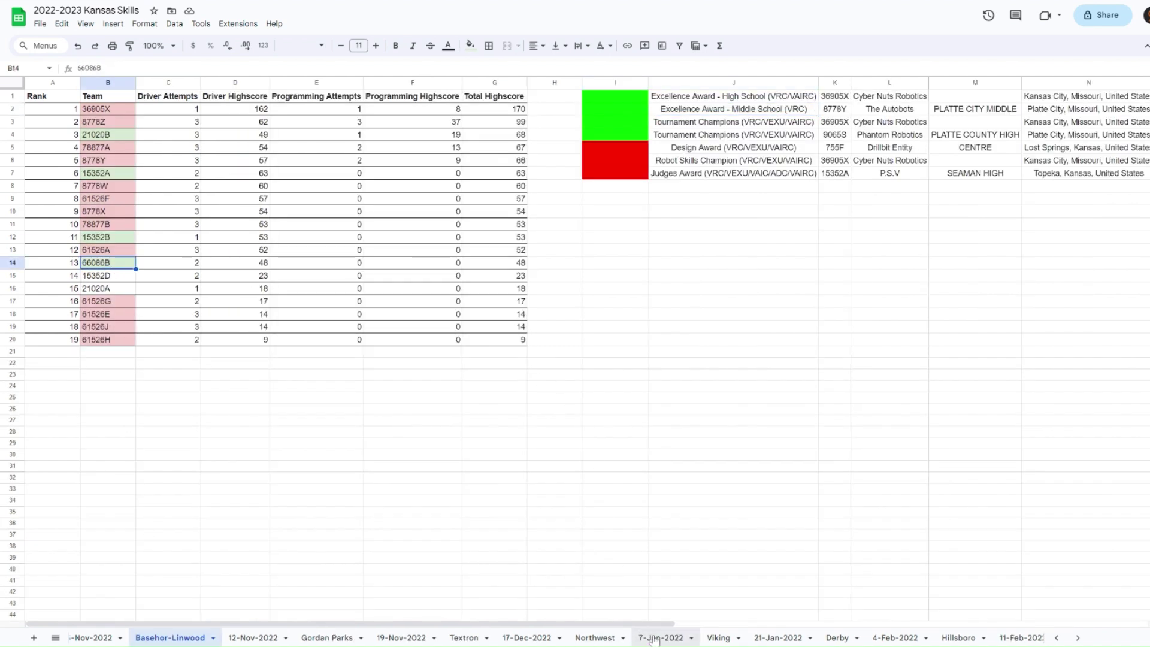
click(717, 637)
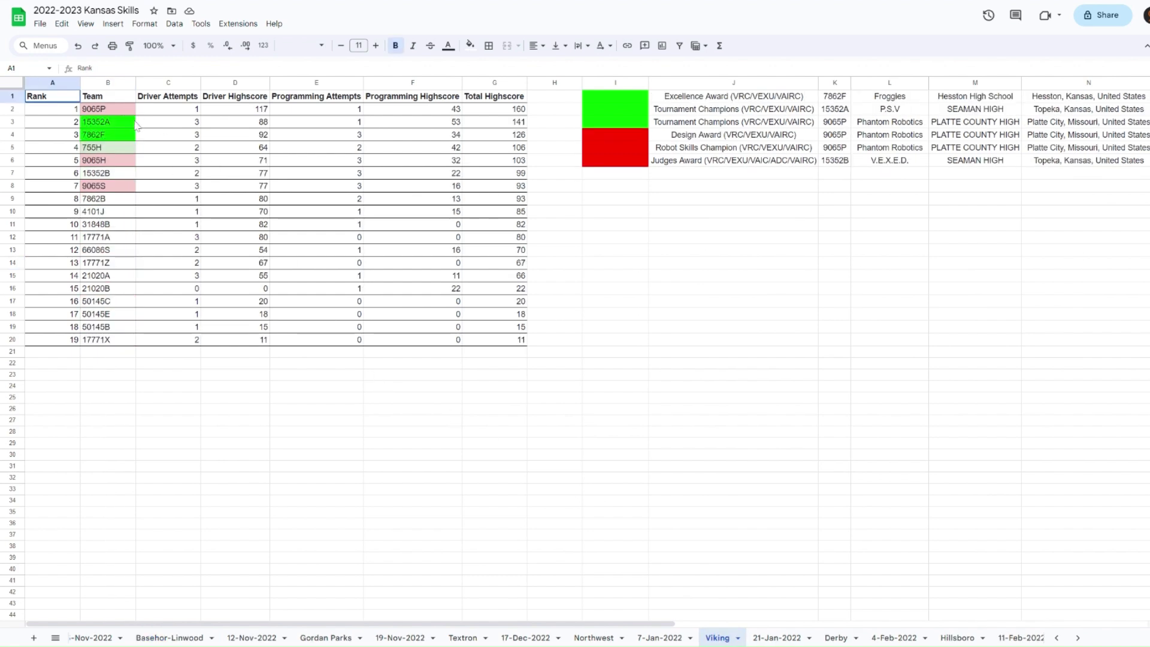
- On the Viking tab, check the Tournament Champions key and select green teams 15352A and 7862F
click(635, 122)
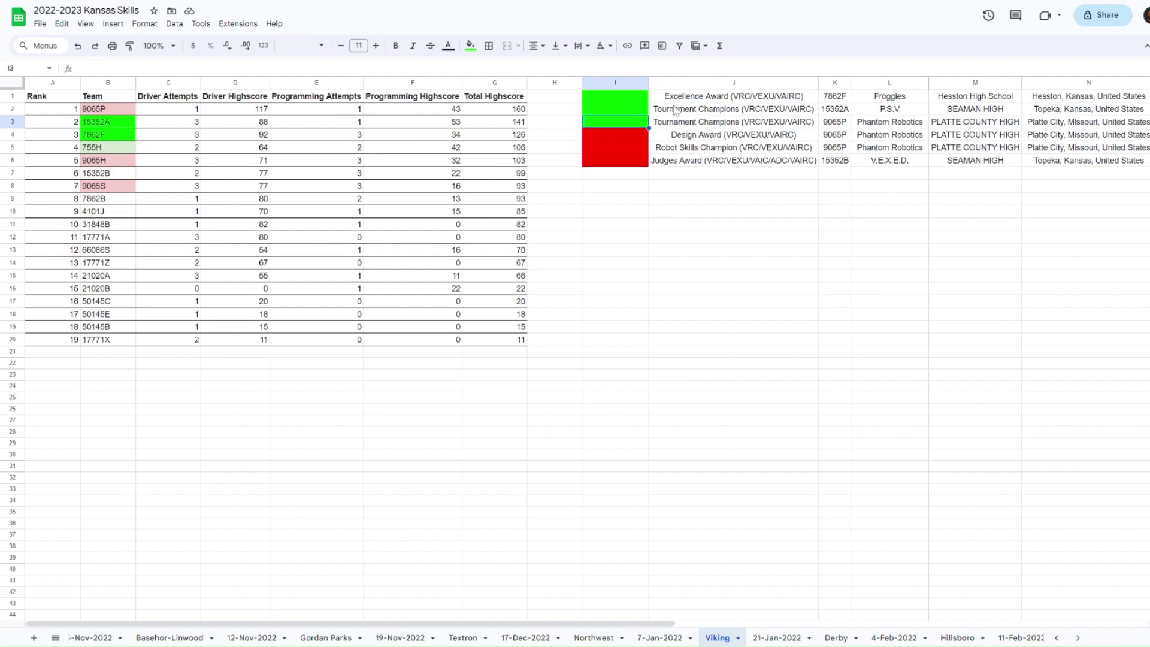
drag(118, 139, 121, 123)
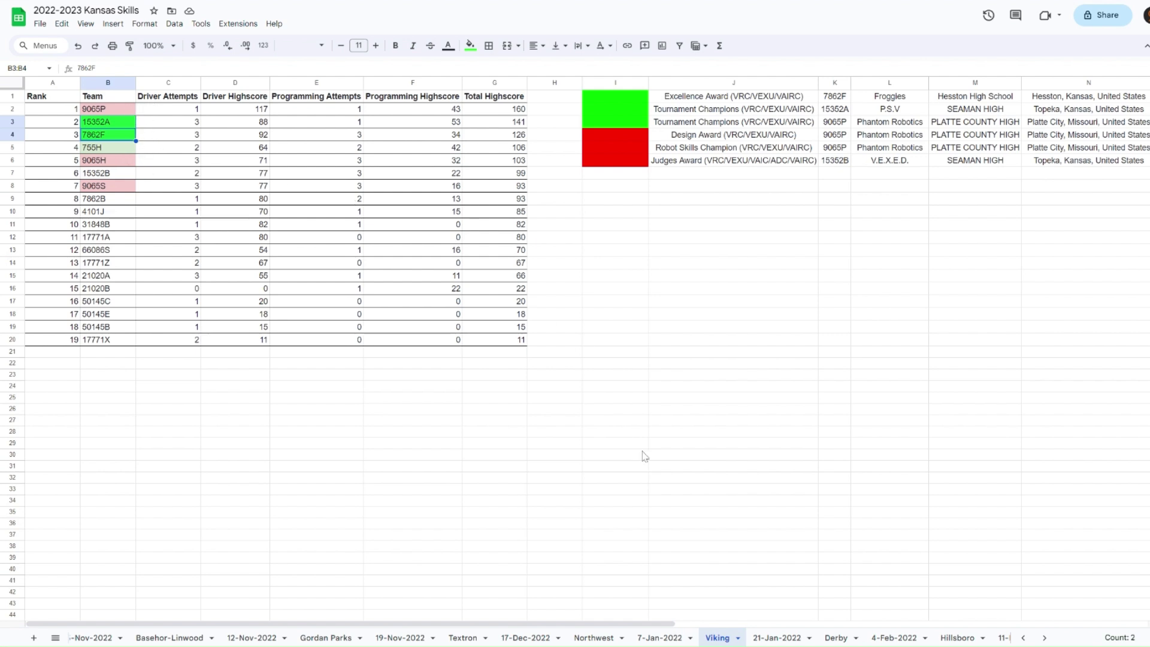
- Look over the 21-Jan-2022 skills list
click(767, 640)
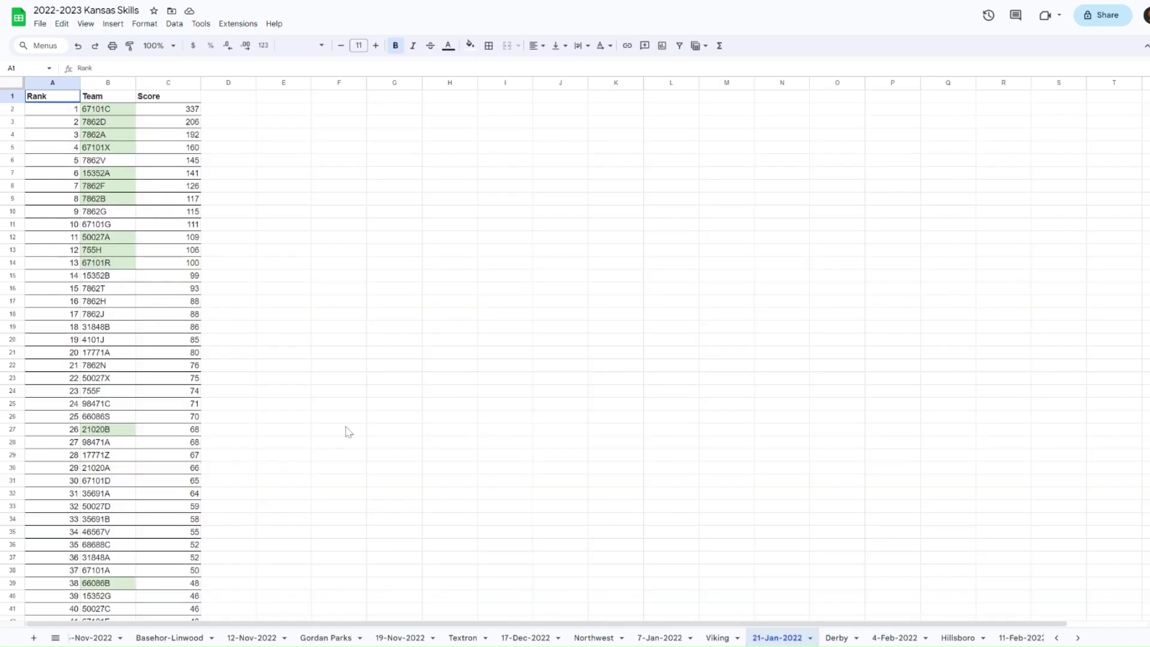
scroll(257, 405, down, 8)
scroll(257, 405, up, 8)
- On the Derby sheet, compare the Design, Excellence and Tournament Champions award keys with green team 50027A
click(832, 639)
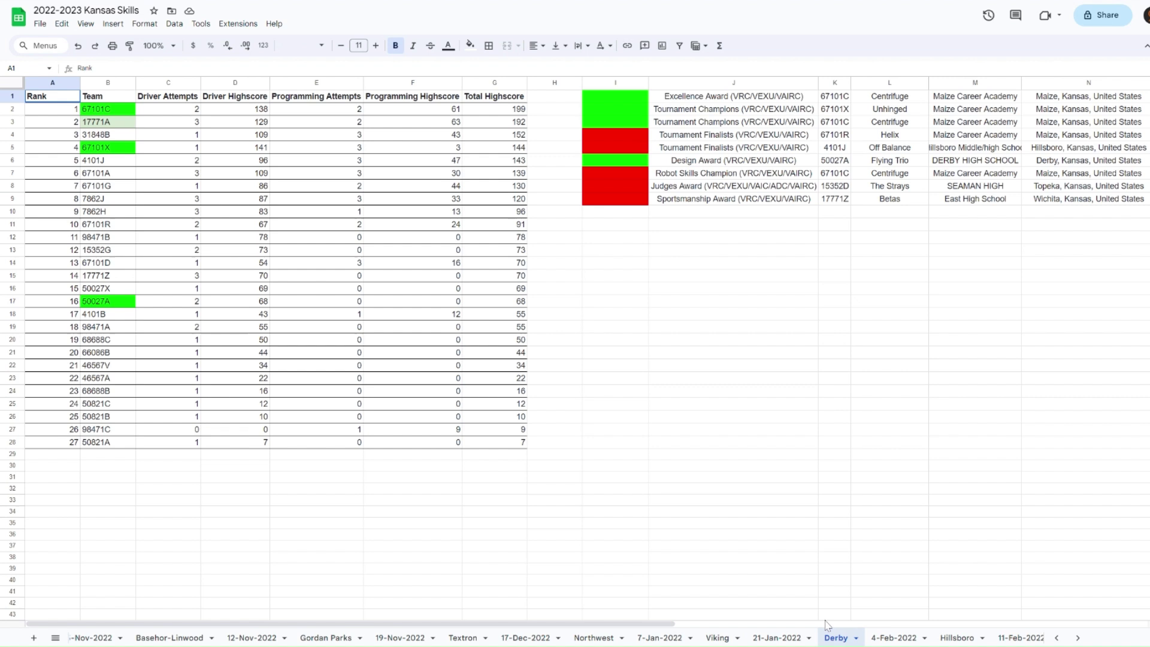
click(604, 162)
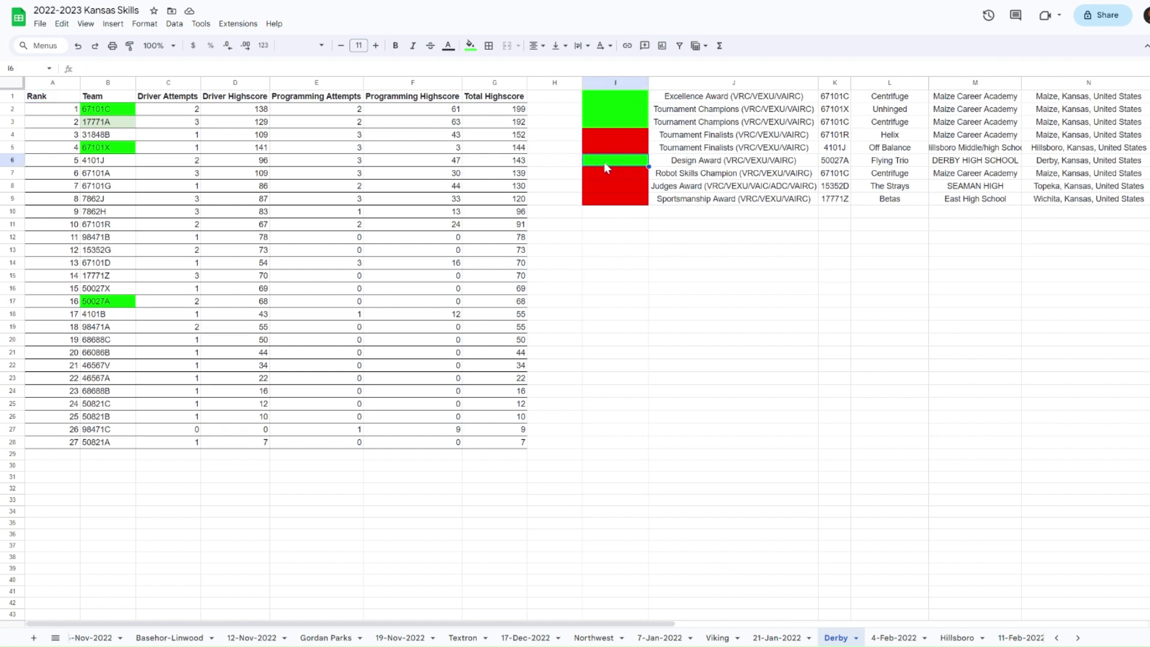
click(111, 306)
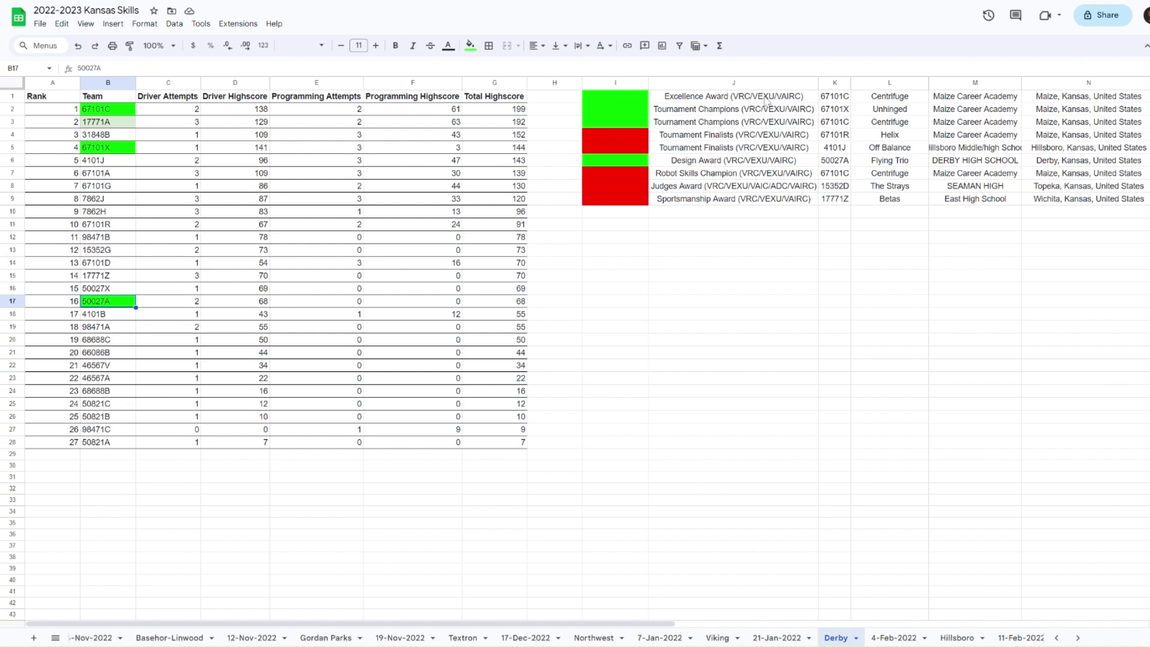
click(765, 101)
click(755, 122)
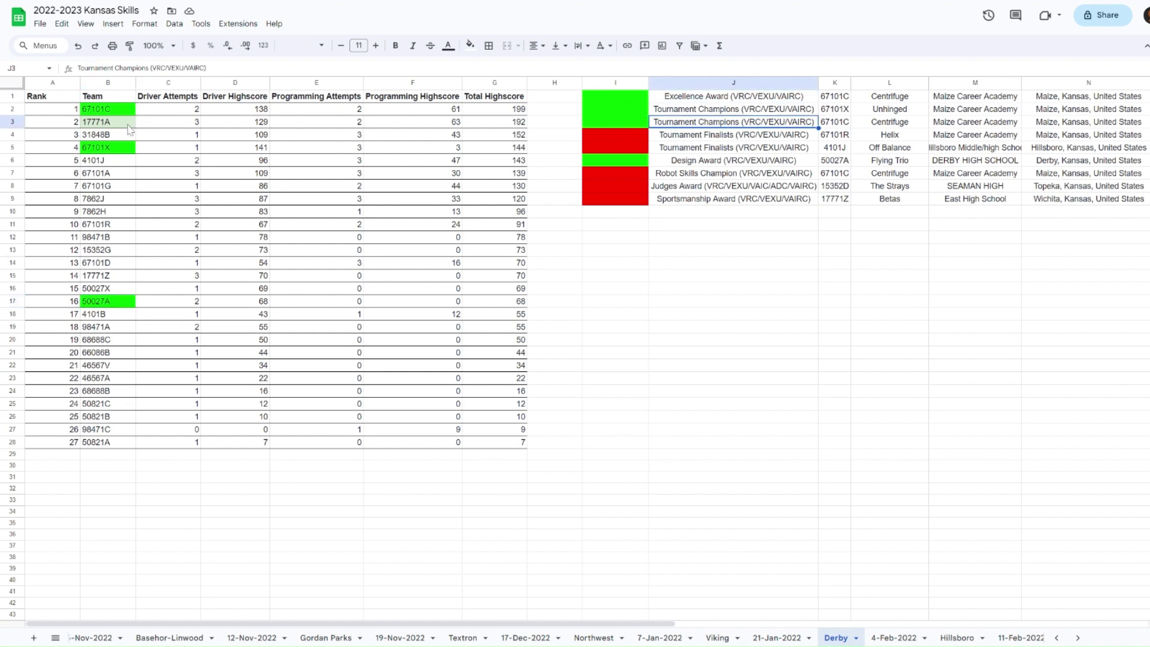
- Look through the 4-Feb-2022 list and Hillsboro sheet, ending on the 11-Feb-2022 rankings
click(894, 637)
scroll(398, 308, down, 7)
scroll(398, 308, up, 7)
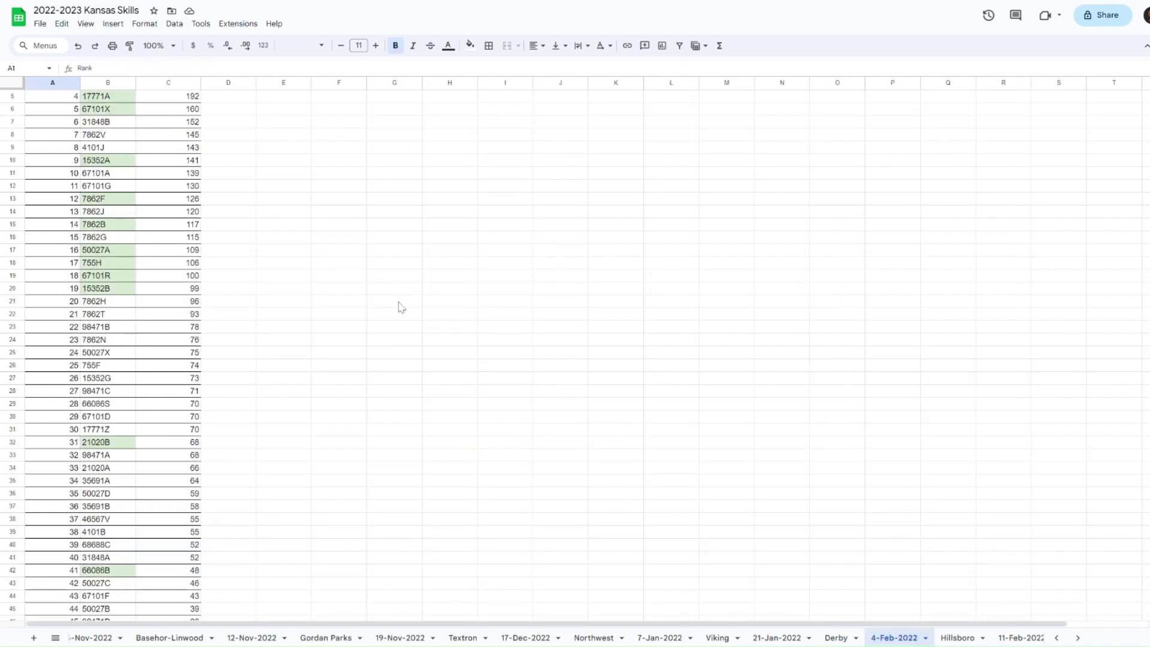
click(957, 638)
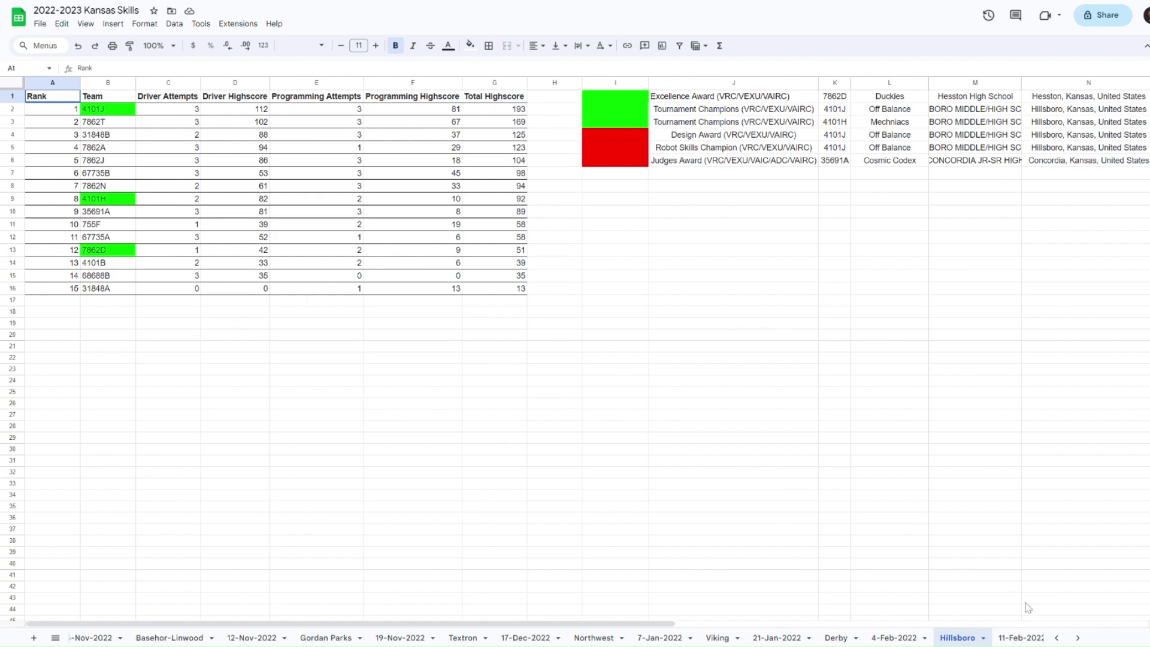
click(1019, 638)
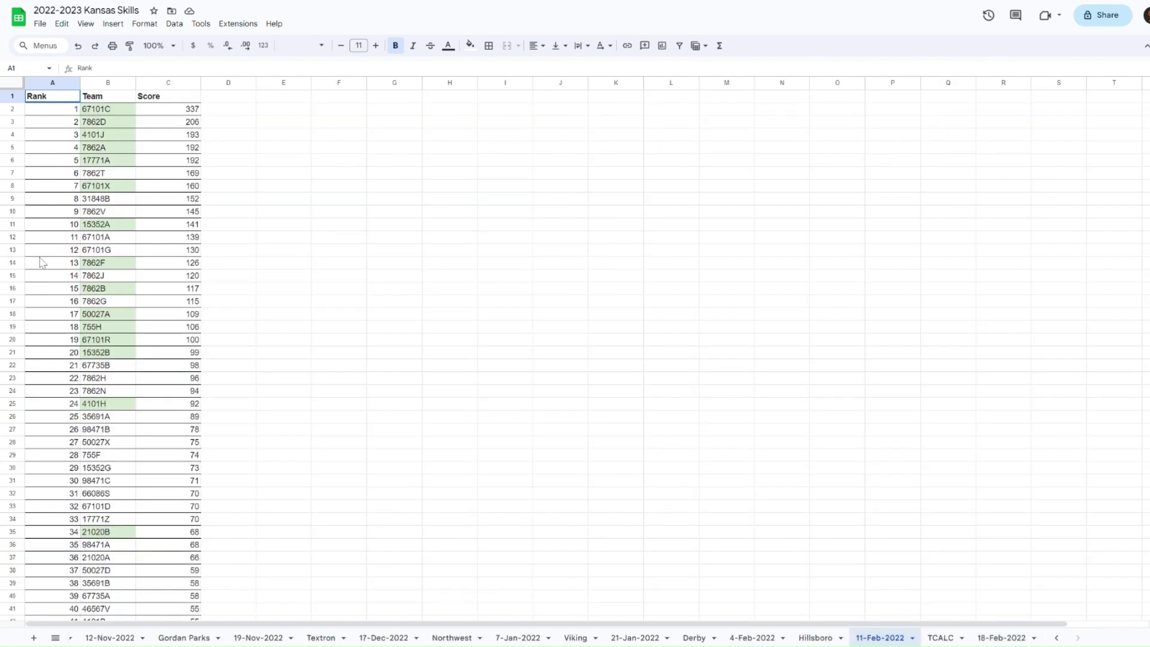
scroll(311, 311, down, 5)
scroll(312, 311, up, 5)
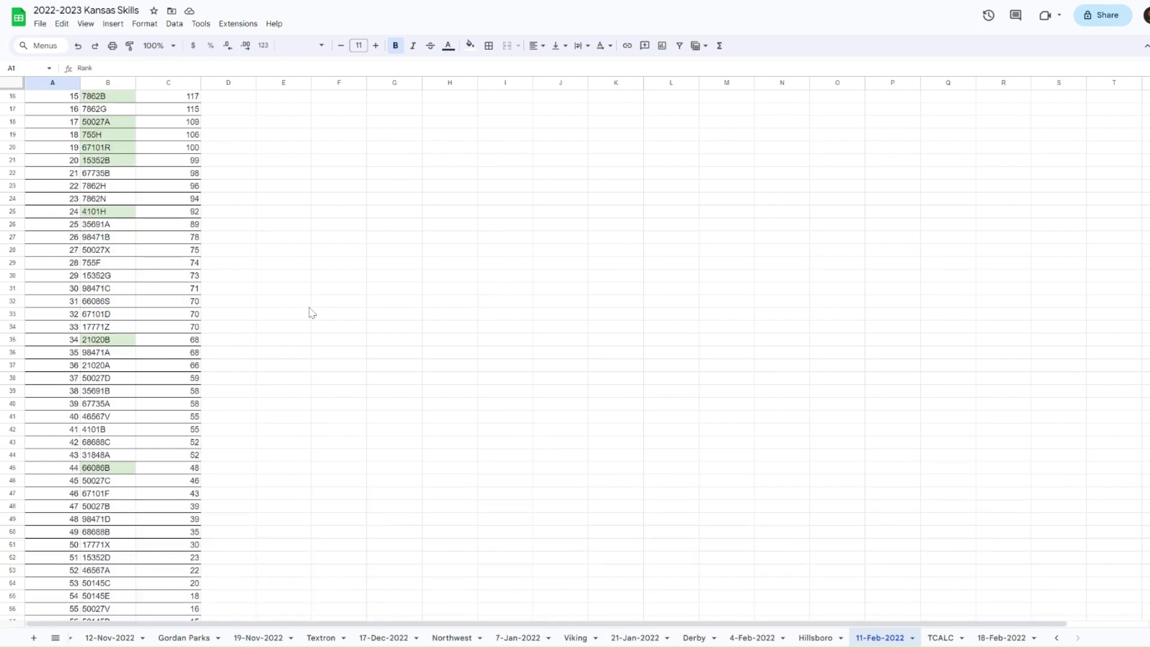
- On TCALC, compare the award colour keys with top-ranked teams 67101C, 67101G and 15352G
click(957, 638)
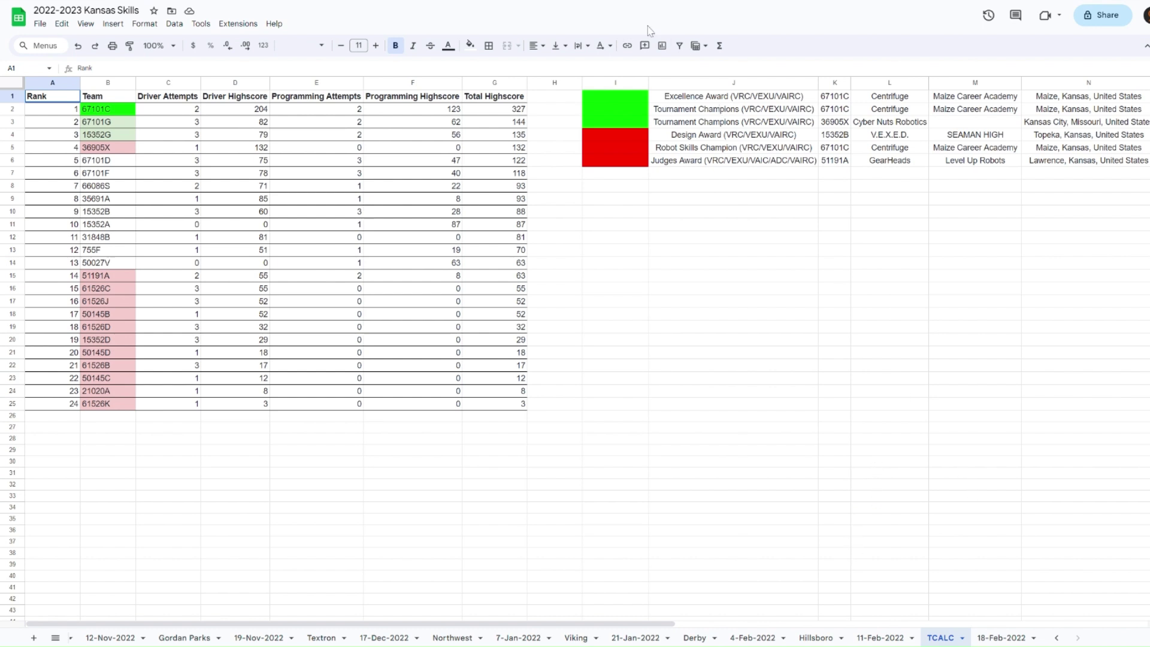
click(619, 95)
click(108, 109)
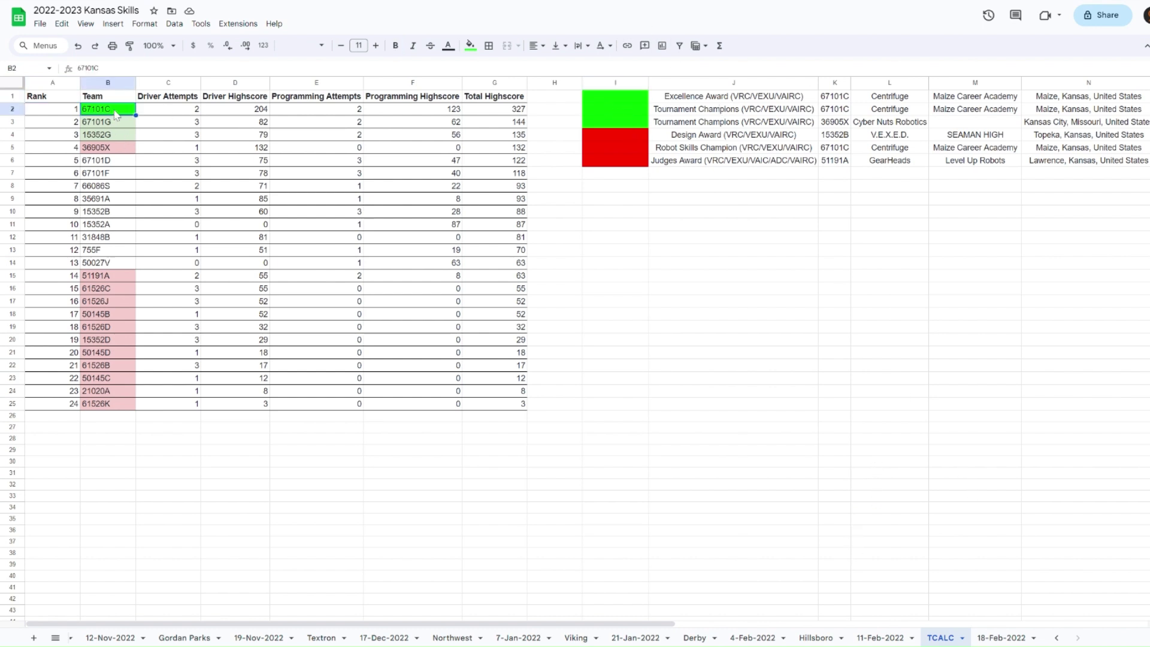
click(615, 110)
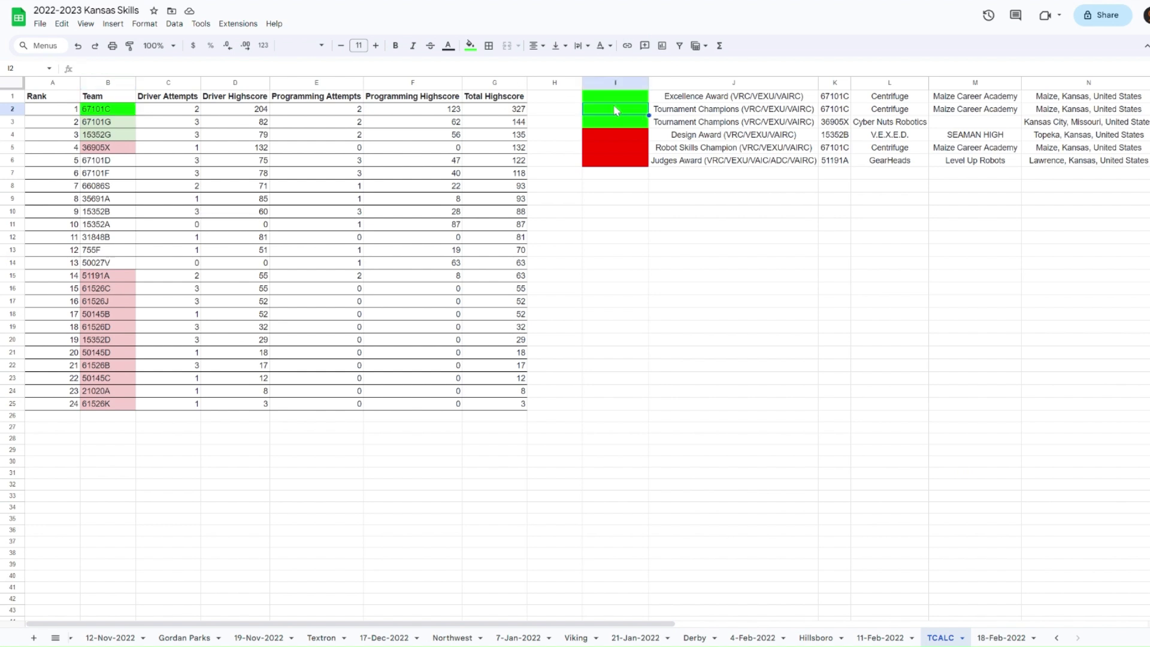
click(617, 123)
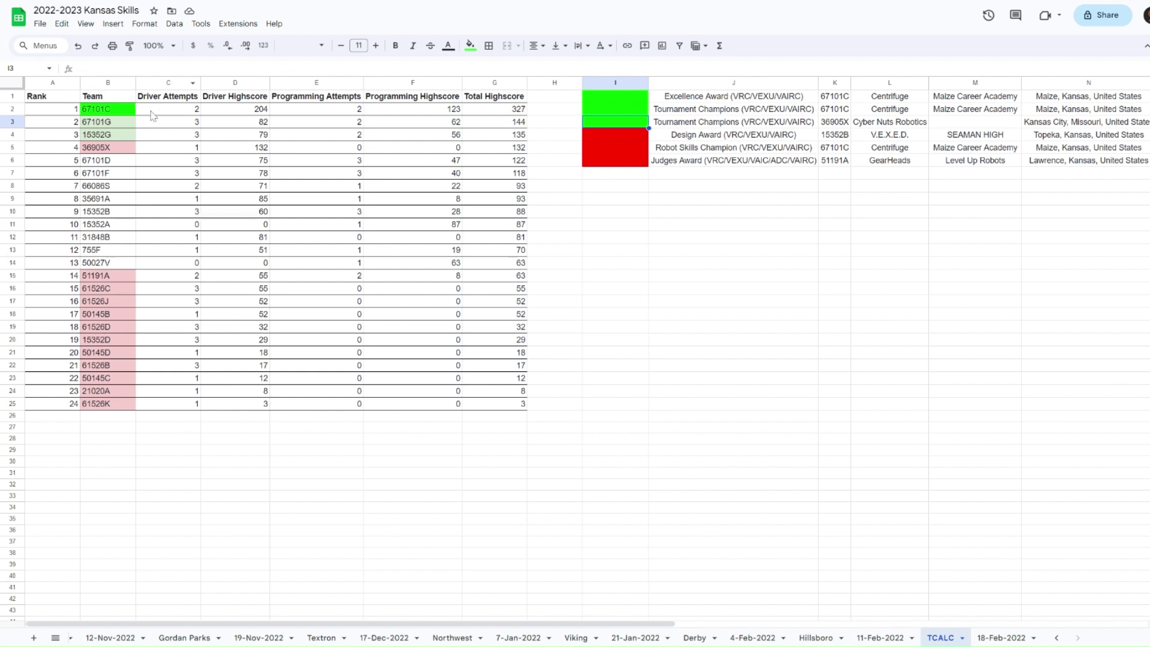
click(135, 123)
click(127, 138)
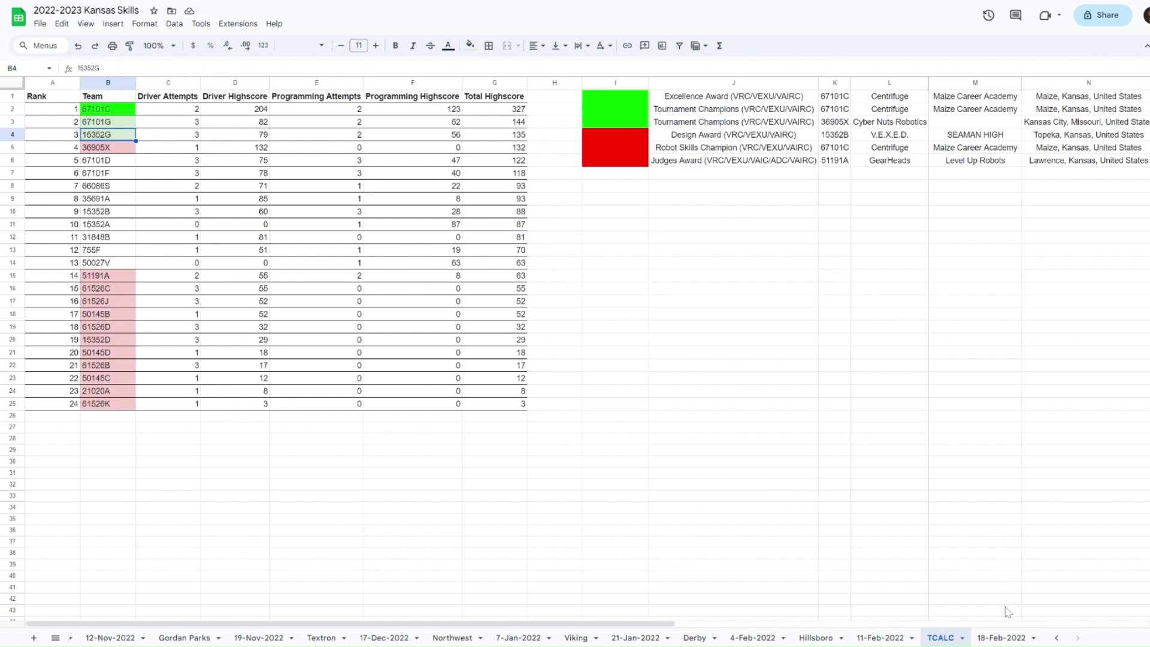
click(1006, 636)
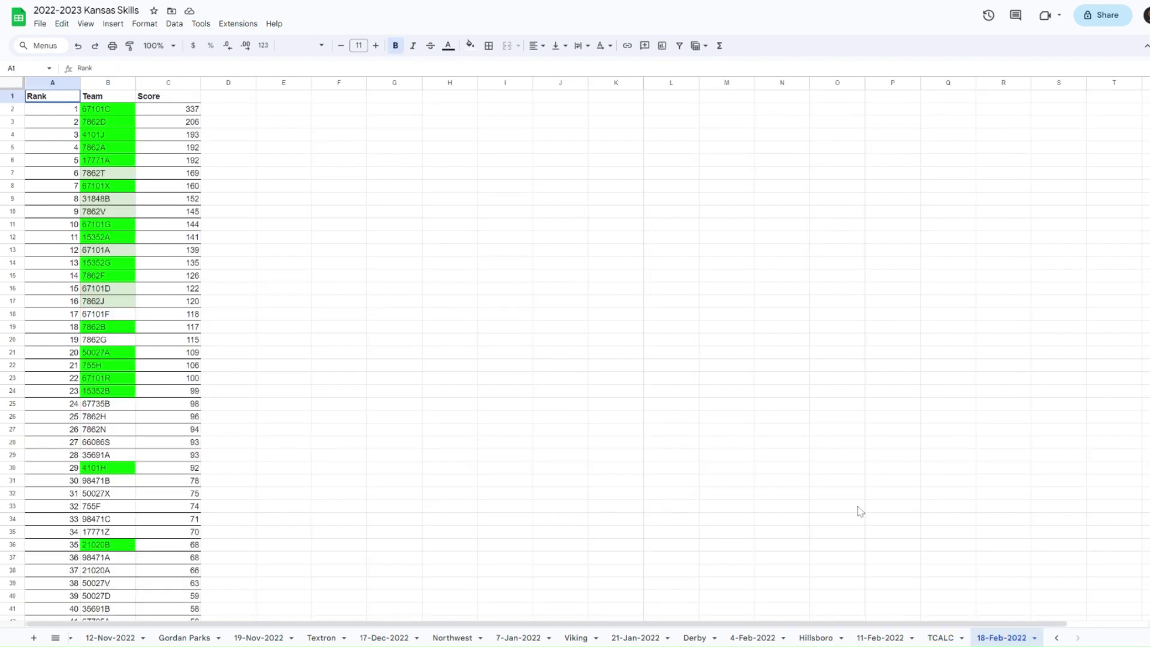
drag(116, 112, 119, 162)
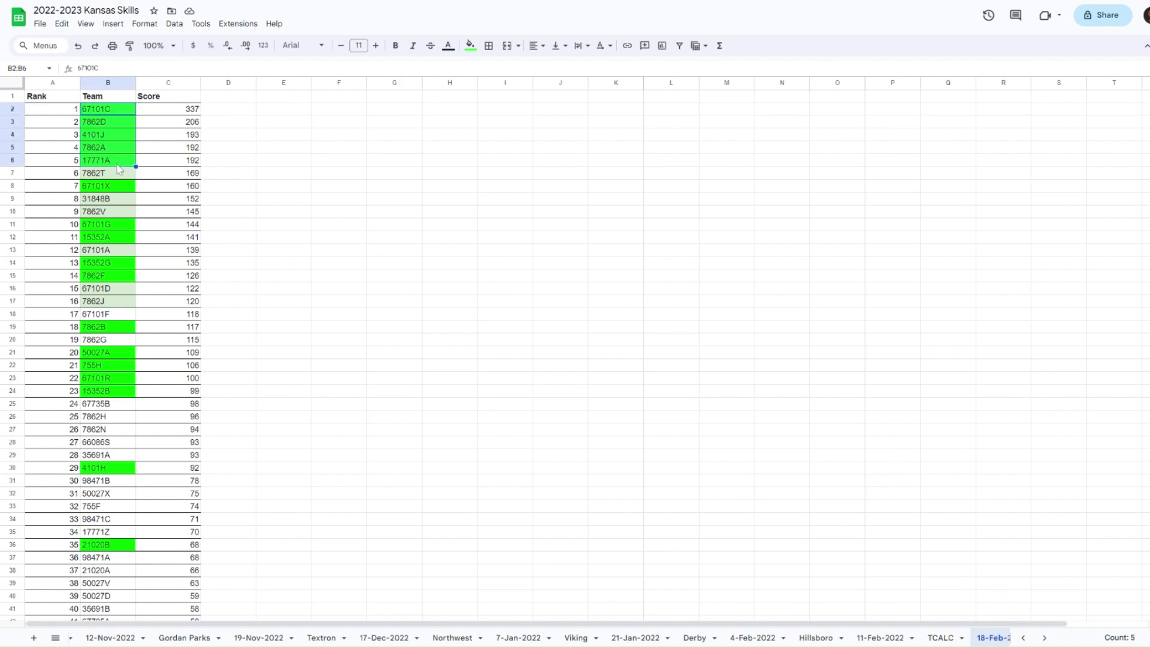
click(112, 191)
scroll(120, 239, down, 5)
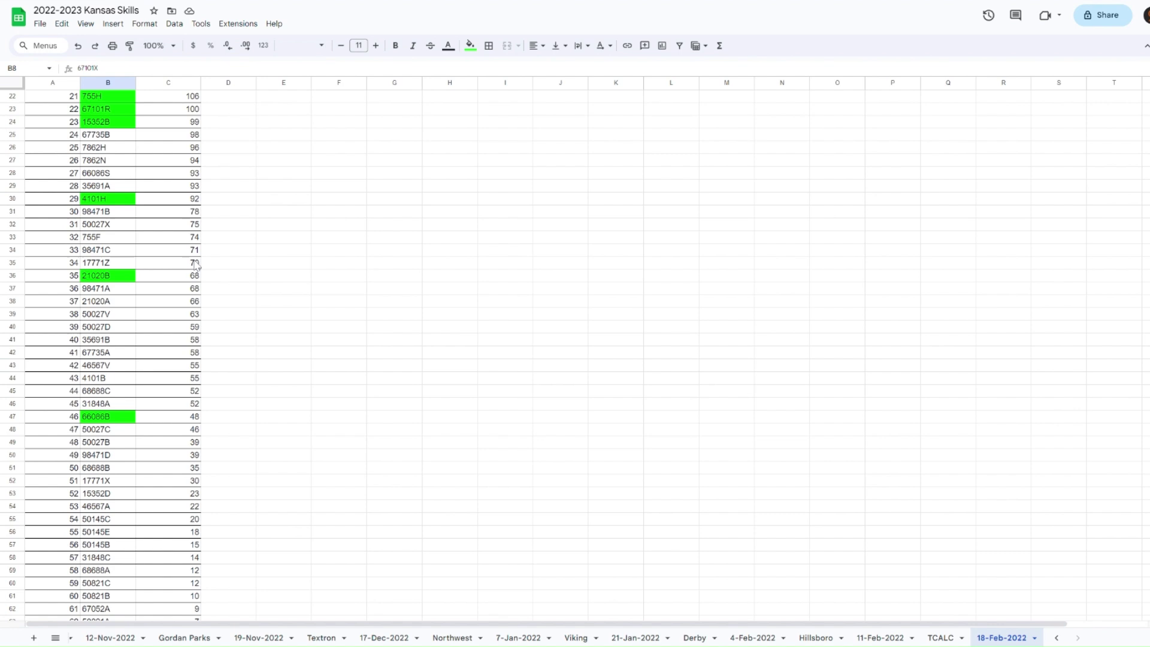
click(868, 636)
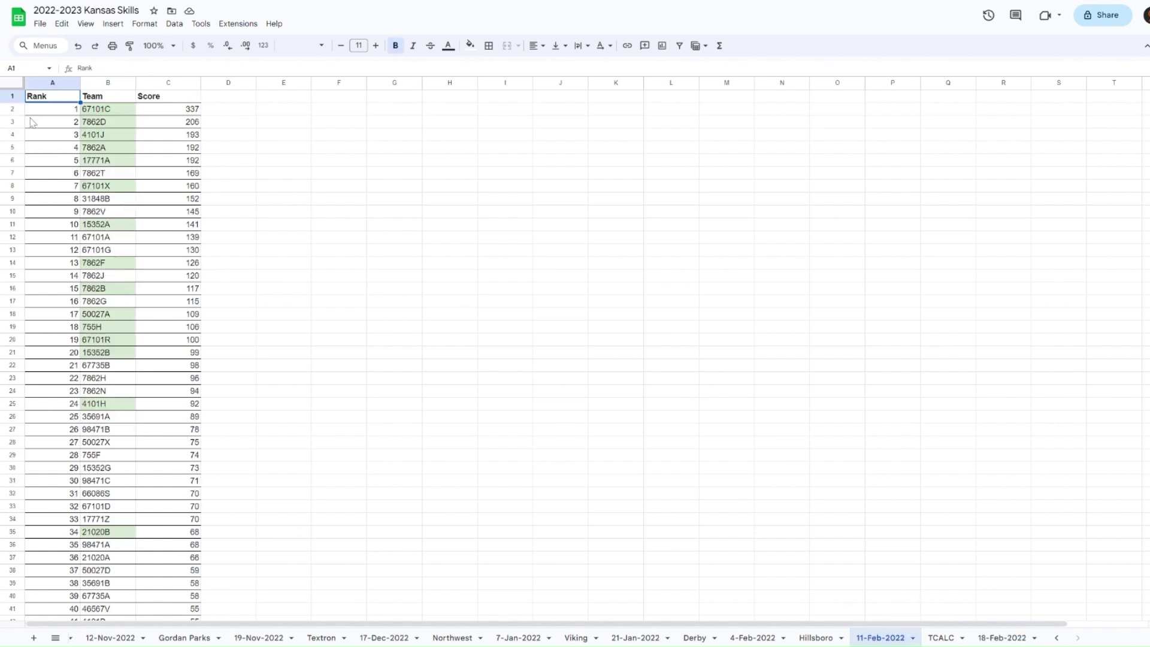
click(1002, 637)
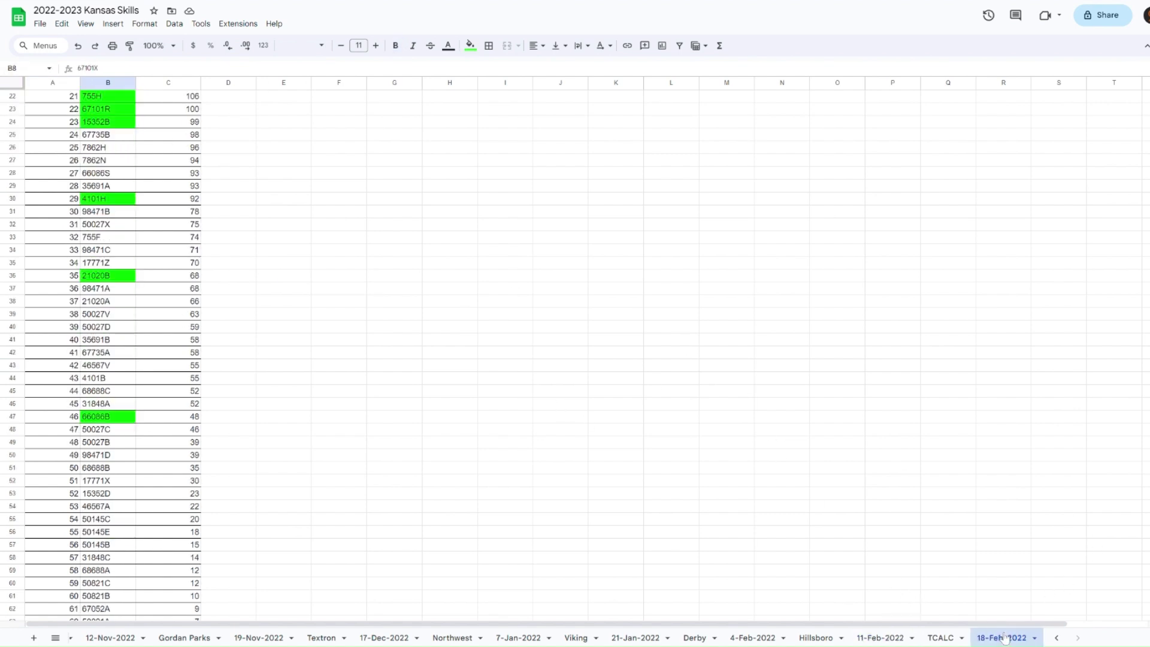
scroll(362, 289, up, 5)
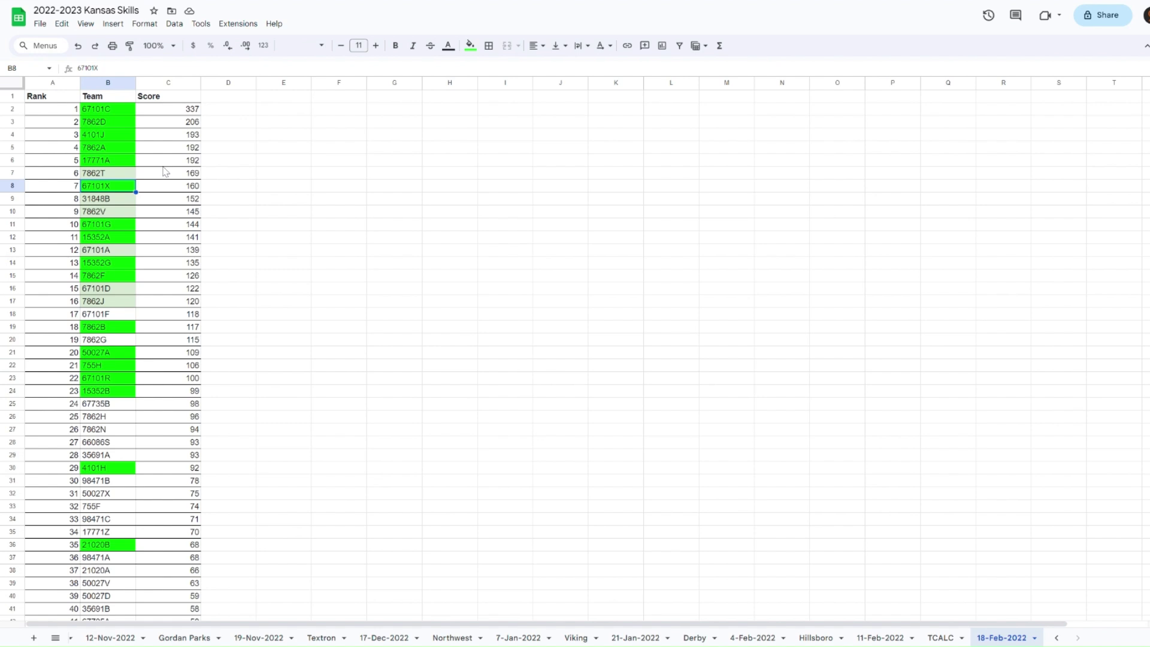
key(Up)
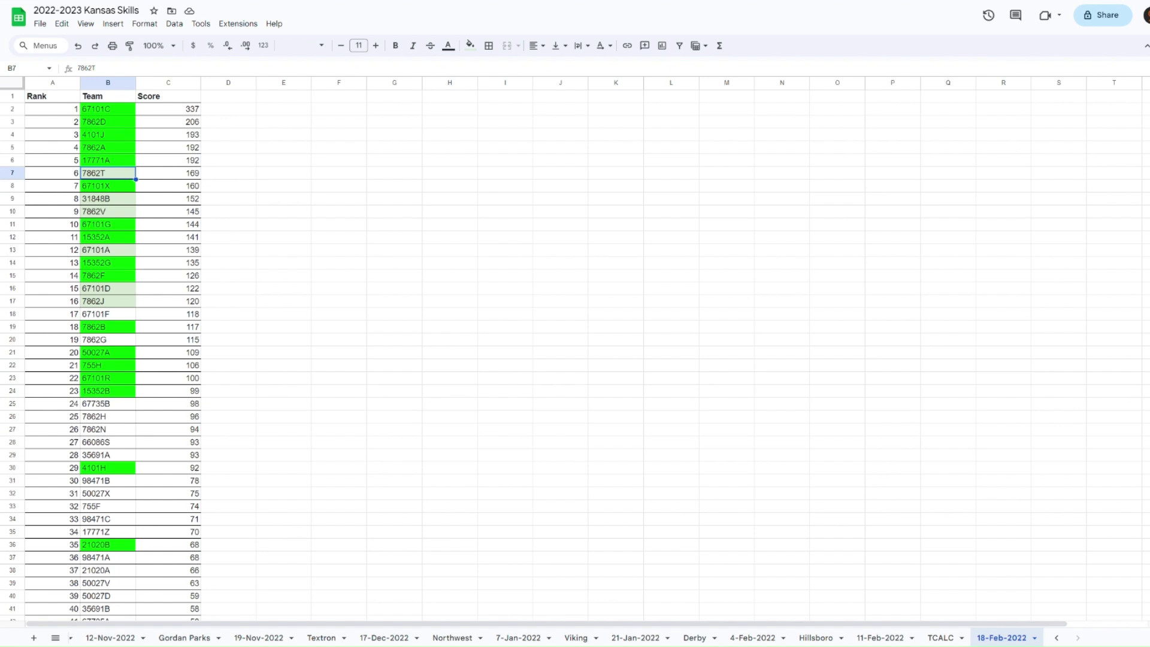
scroll(111, 302, down, 5)
scroll(111, 301, up, 3)
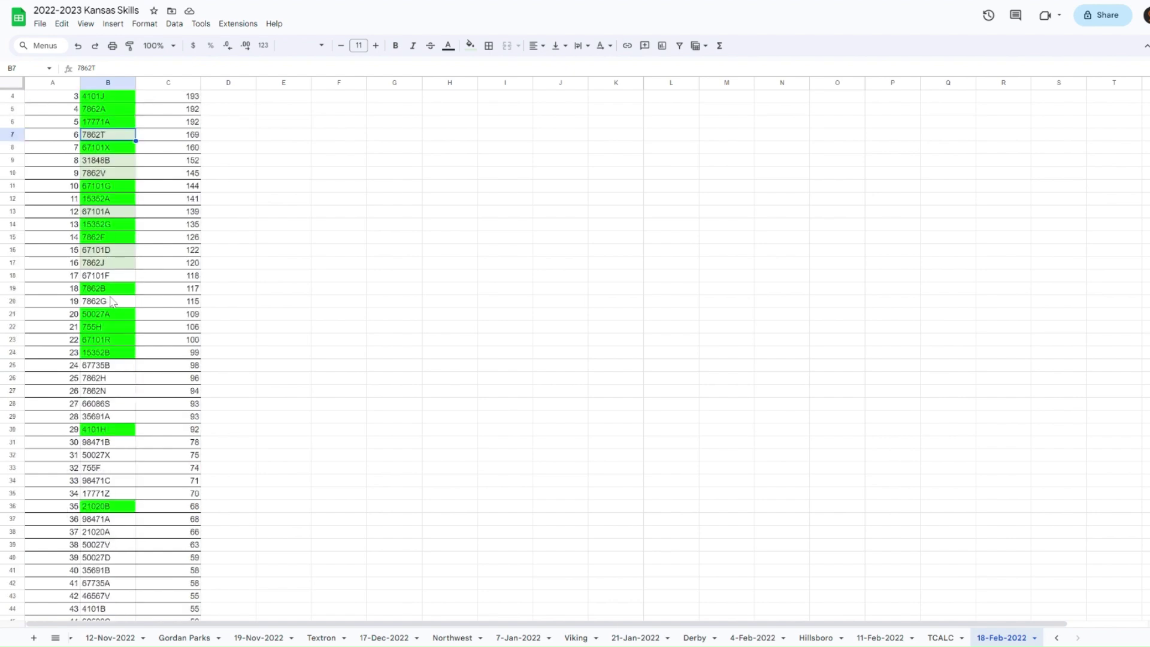
scroll(108, 269, down, 5)
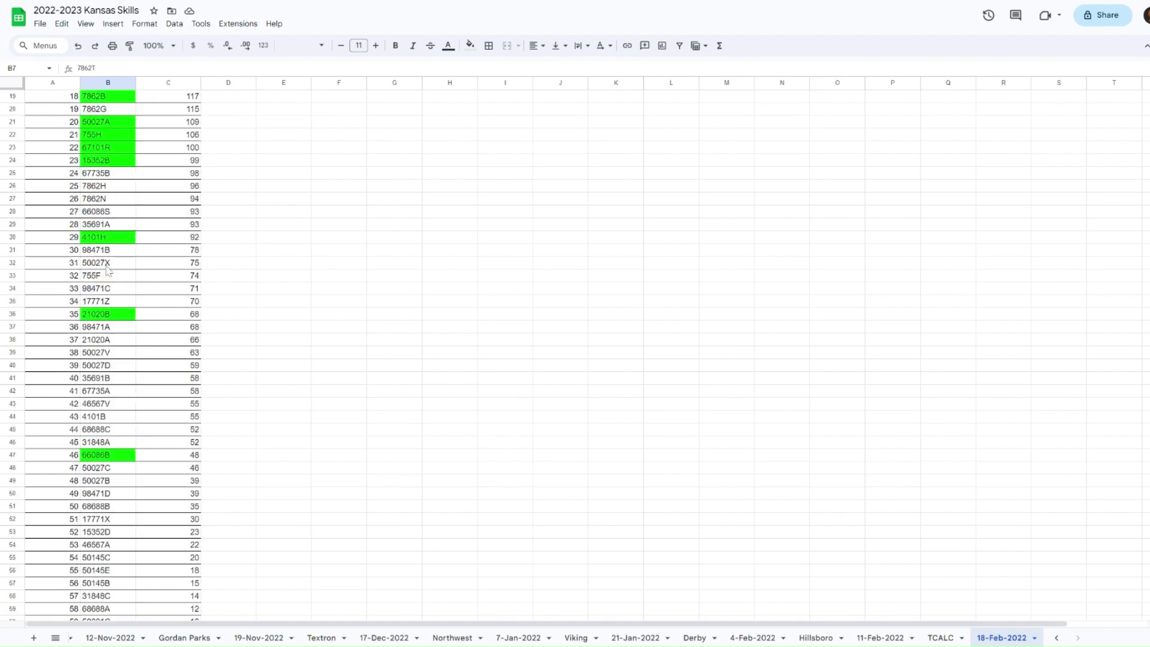
scroll(102, 381, up, 6)
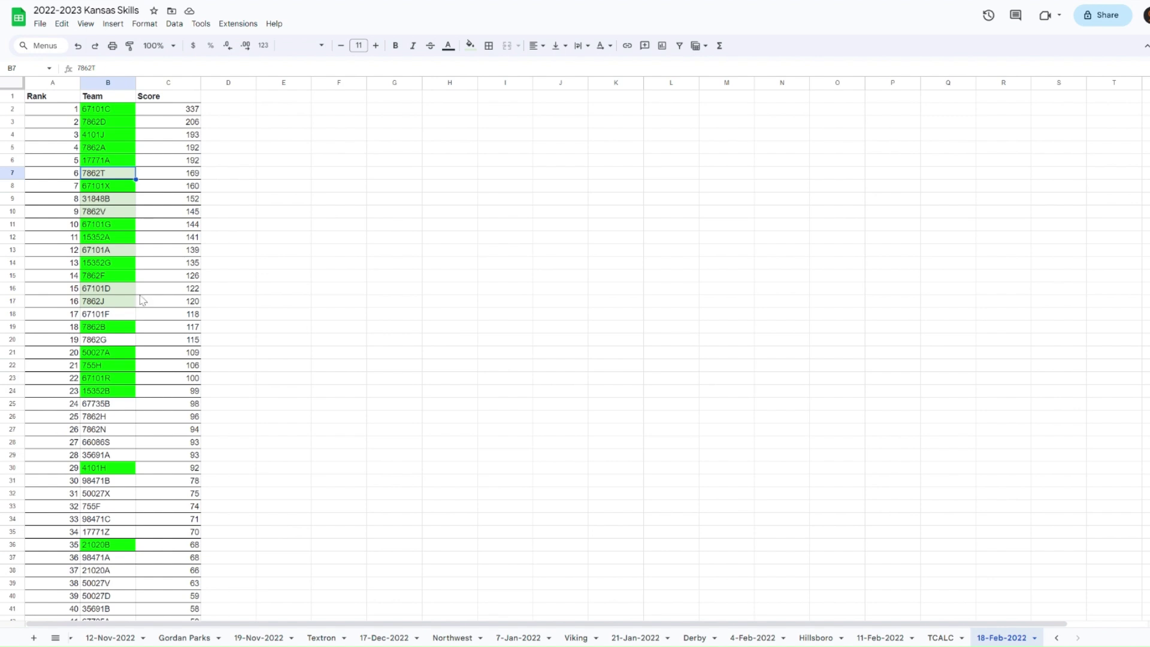
scroll(142, 301, down, 1)
scroll(138, 304, up, 1)
scroll(121, 346, down, 4)
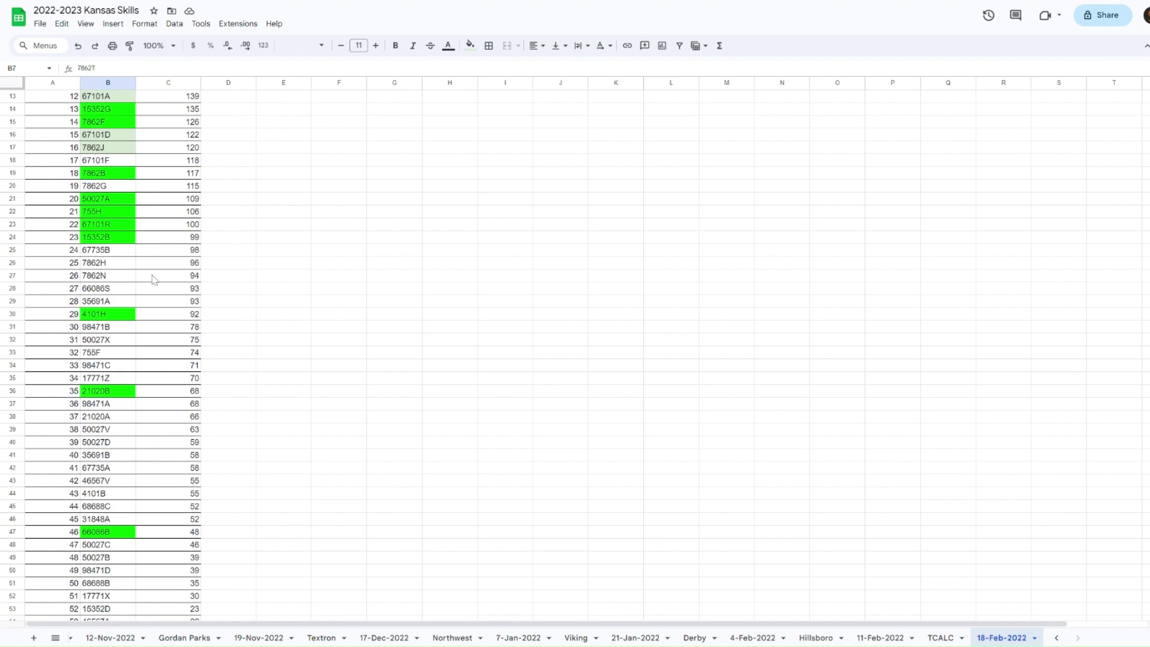
scroll(306, 326, up, 4)
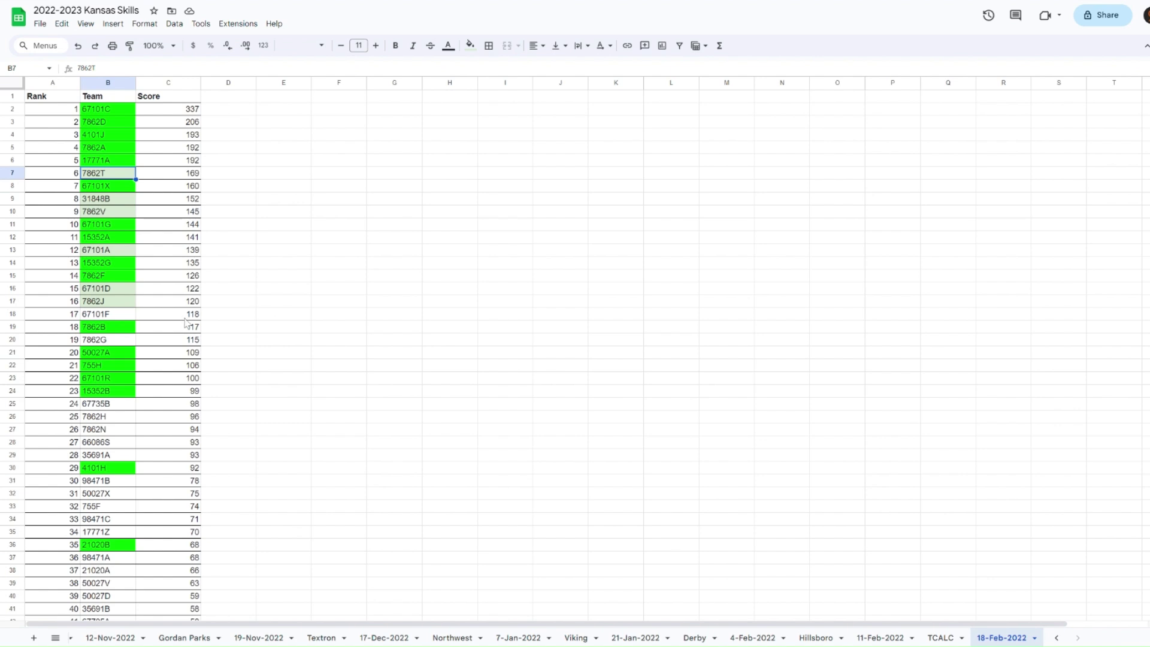
drag(110, 301, 120, 185)
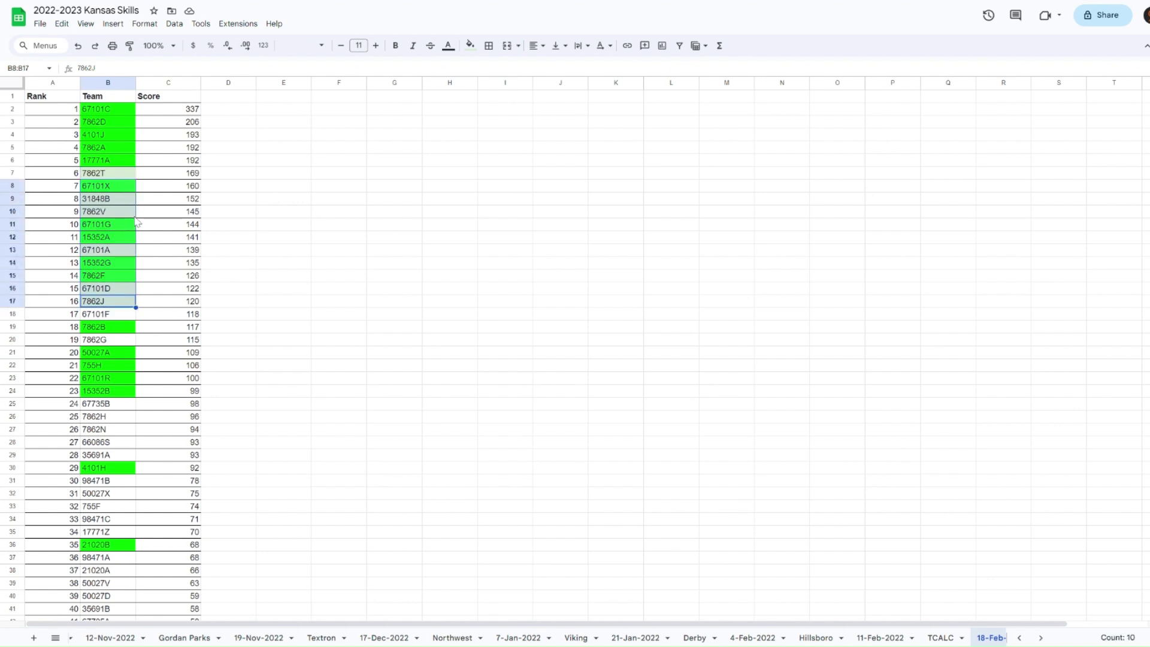
click(233, 242)
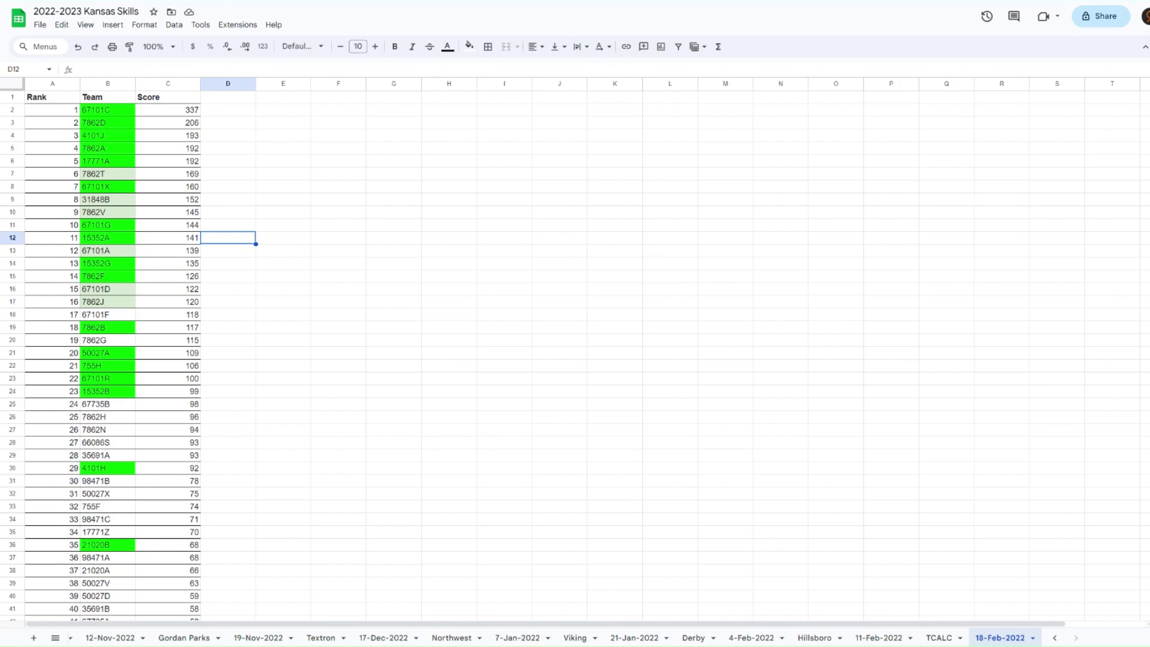
scroll(398, 221, down, 2)
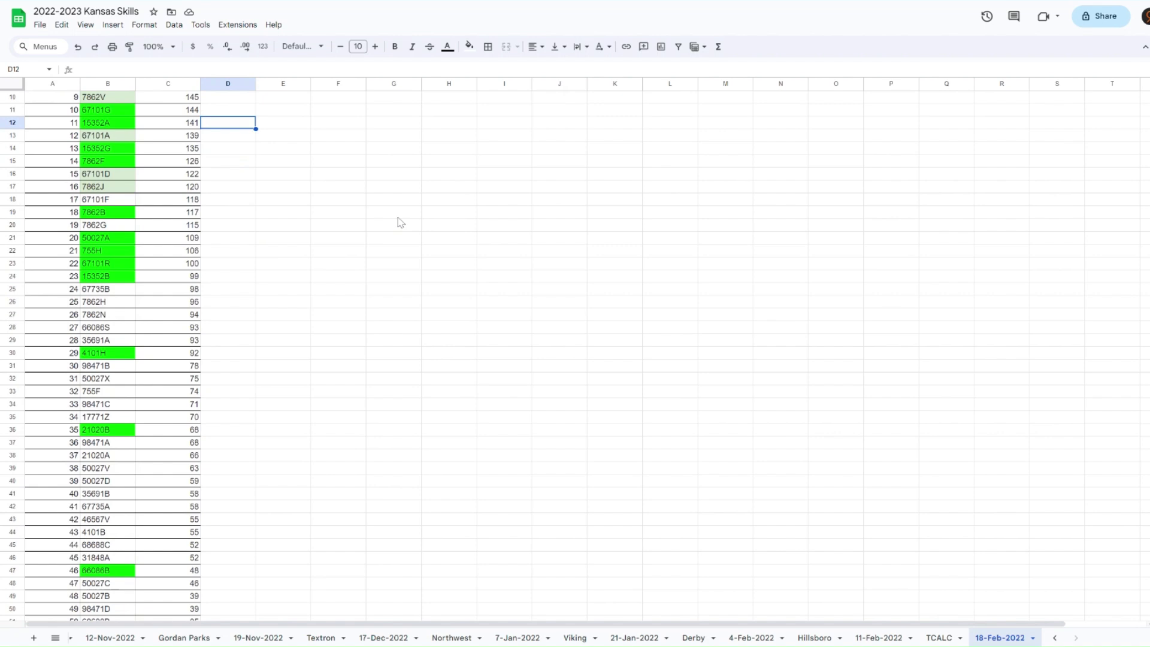
scroll(380, 226, up, 1)
click(108, 252)
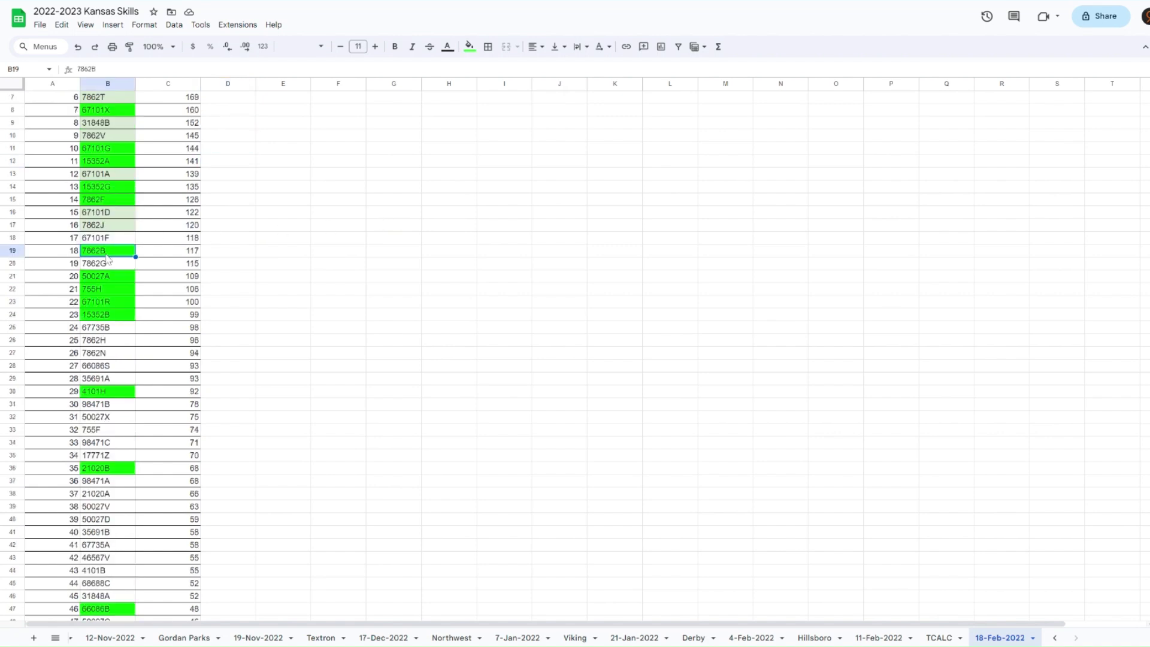
scroll(99, 180, down, 4)
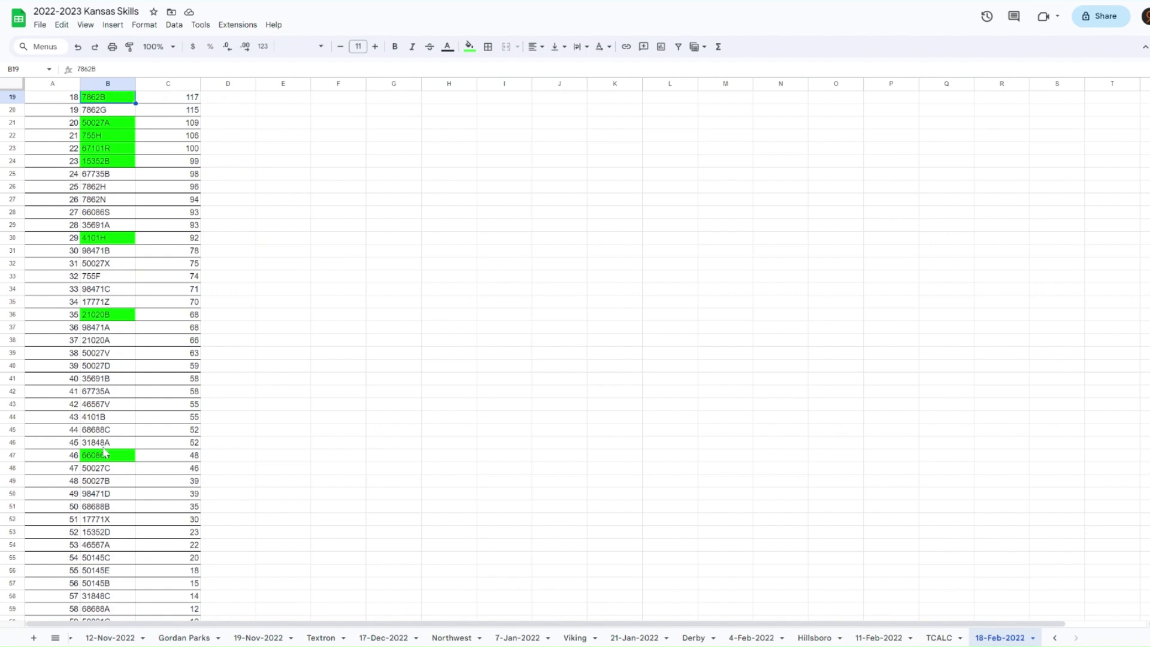
click(106, 457)
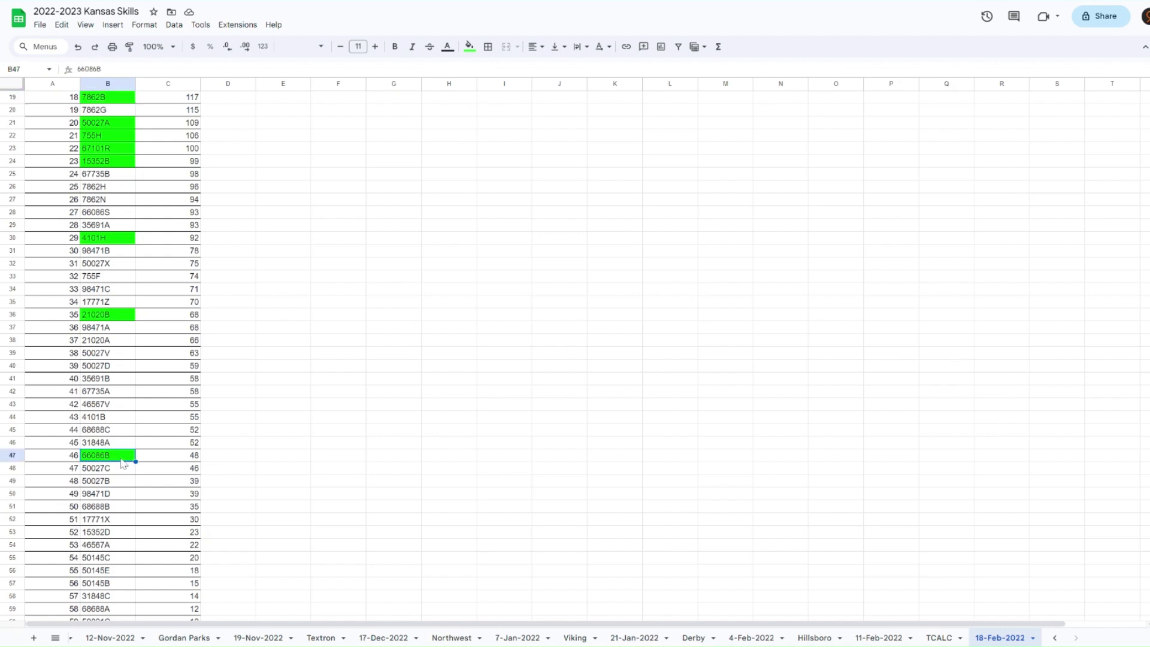
scroll(119, 639, up, 3)
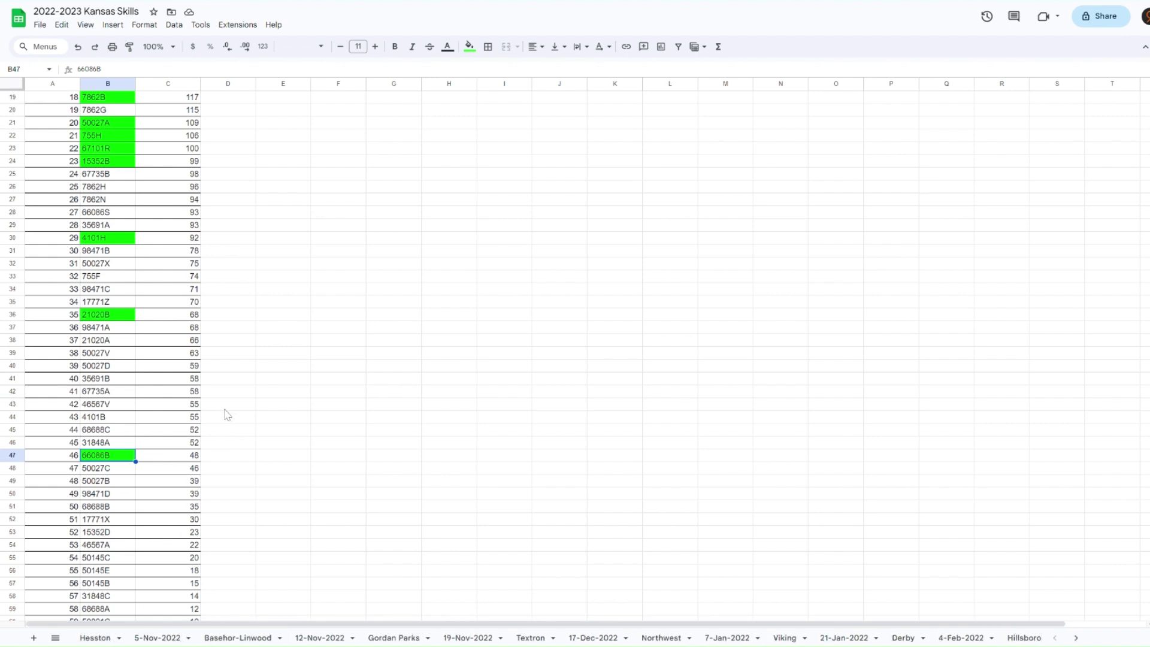
scroll(192, 414, up, 2)
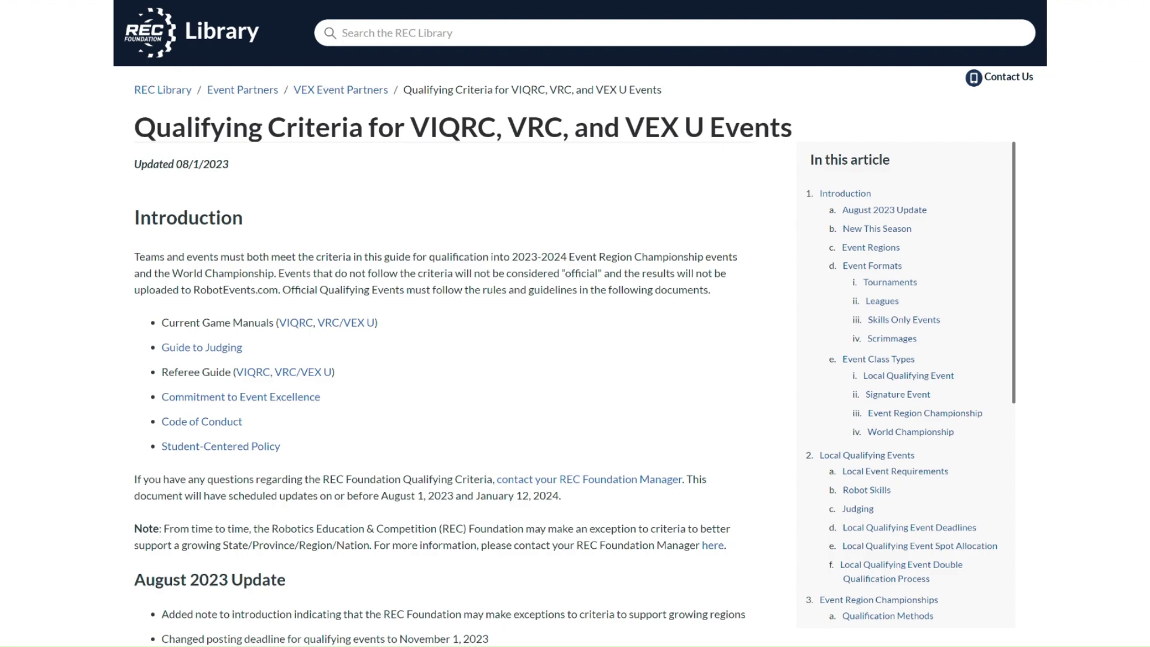
- Scroll the qualifying criteria article down to the Appendix C spot allocation tables
scroll(436, 146, down, 1)
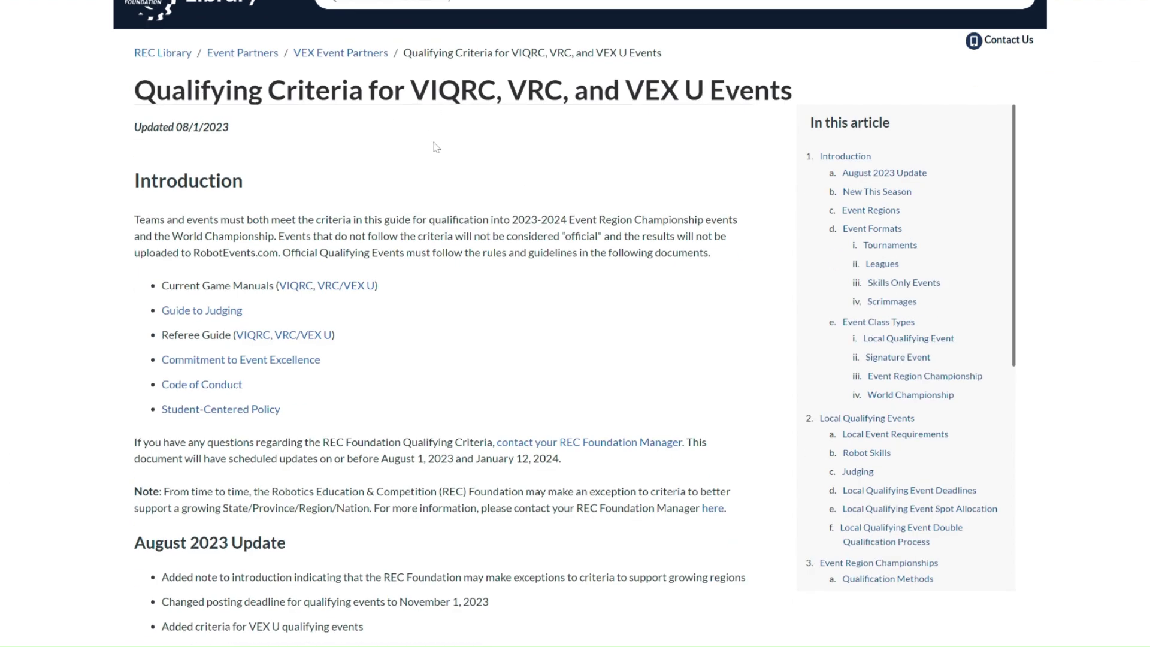
scroll(435, 147, down, 20)
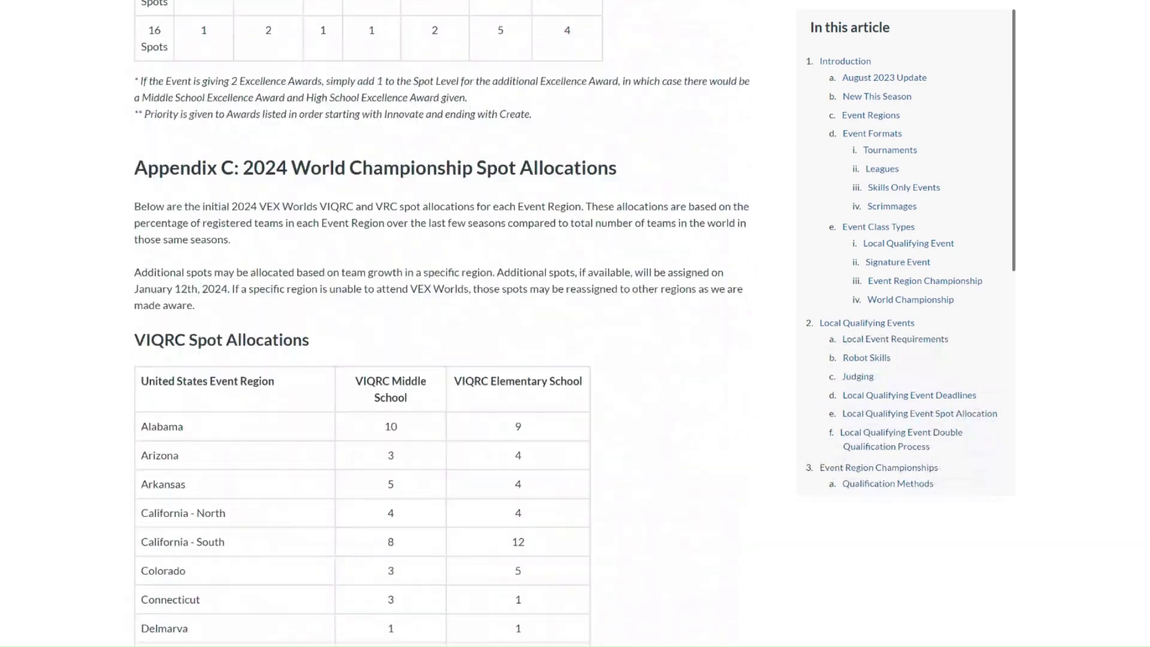
scroll(446, 145, down, 20)
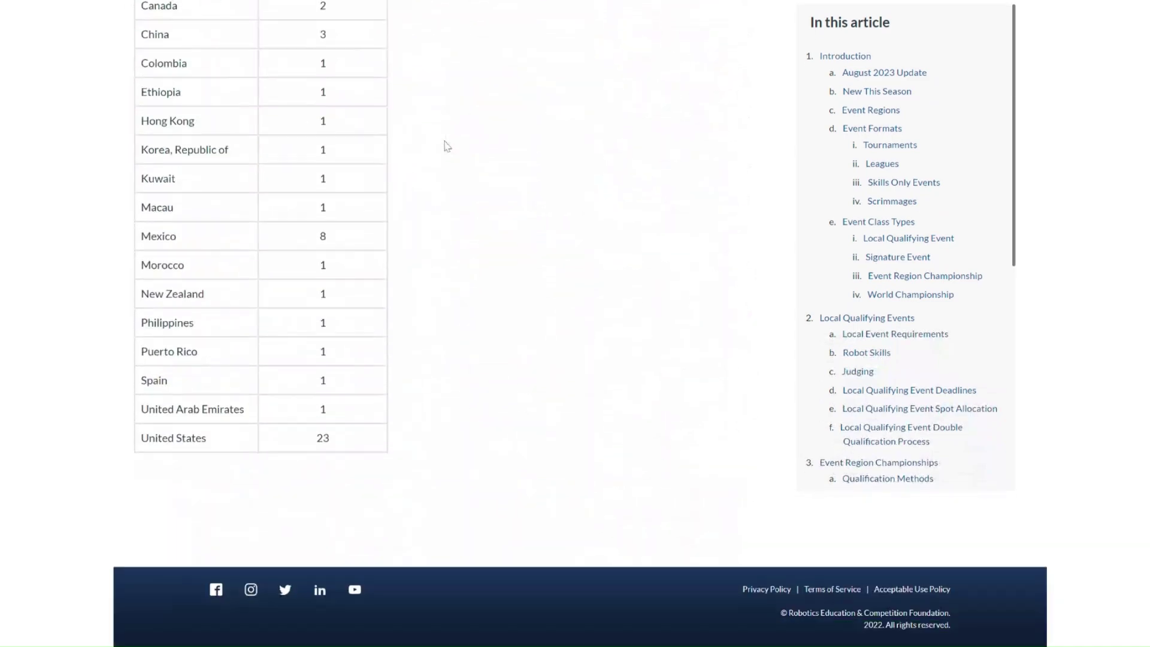